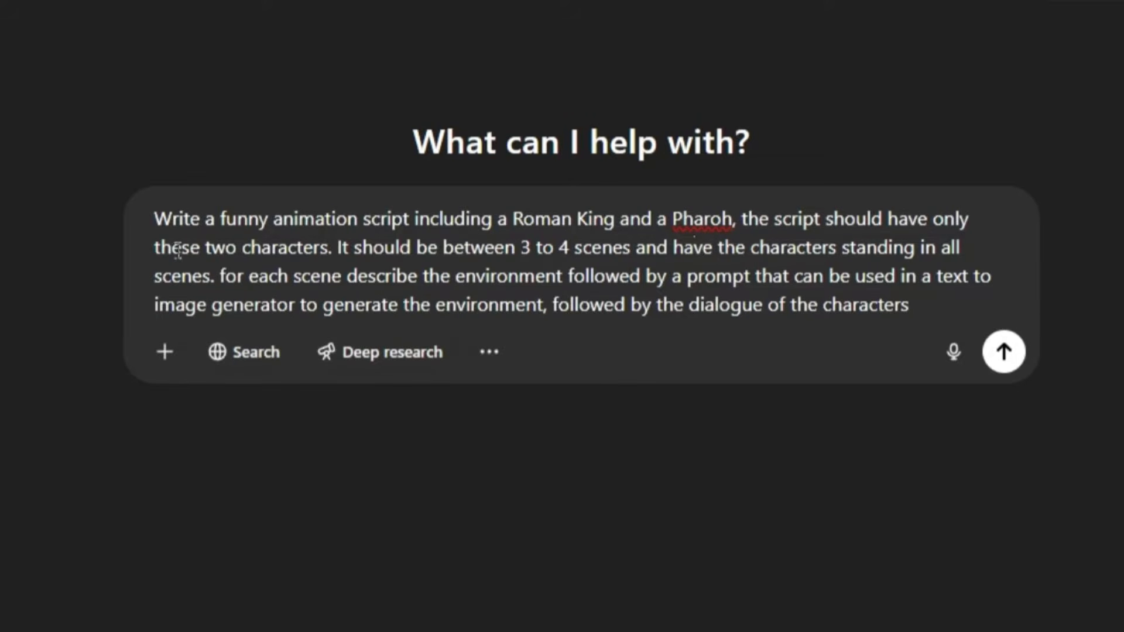
# Review the animation script prompt and read through the generated "Pyramids & Politics" scenes in ChatGPT
pyautogui.moveTo(206, 247); pyautogui.dragTo(341, 249)
pyautogui.click(315, 252)
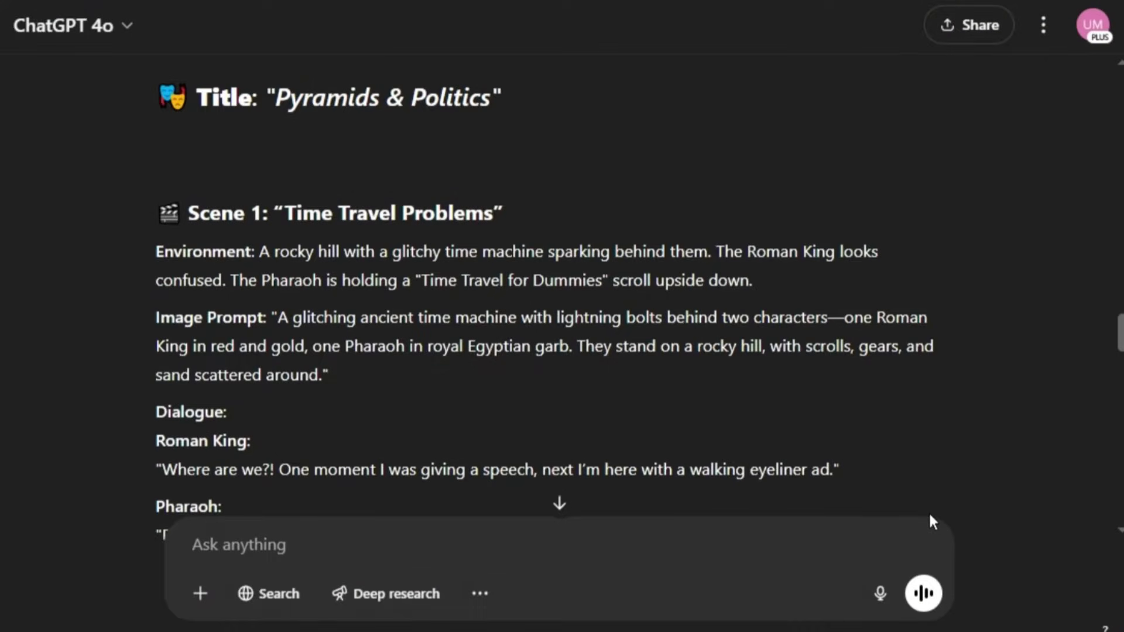
pyautogui.scroll(-7, 928, 511)
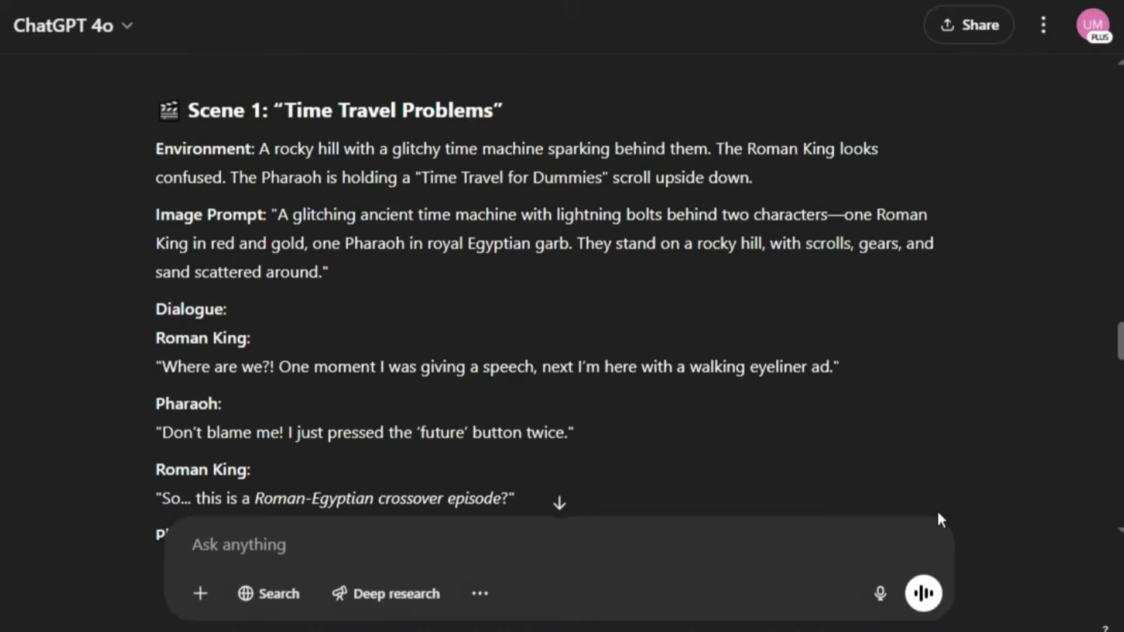
pyautogui.scroll(-12, 948, 473)
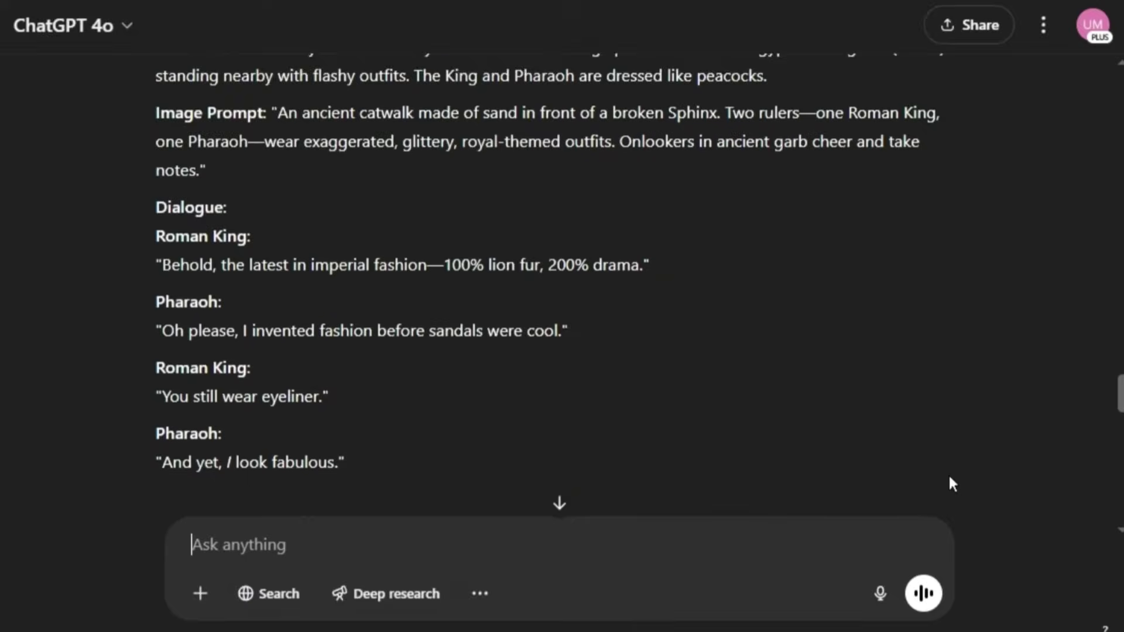
pyautogui.scroll(-10, 949, 478)
pyautogui.scroll(12, 949, 478)
pyautogui.scroll(15, 949, 473)
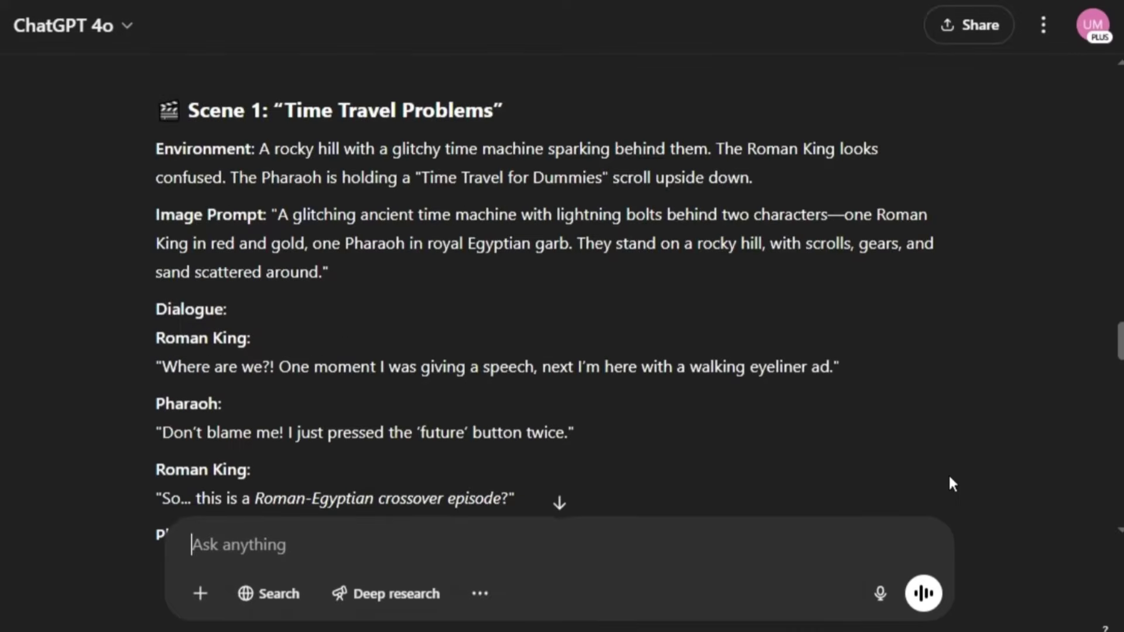
# Examine Scene 1's environment description, its speaker labels and the dialogue between the Roman King and the Pharaoh
pyautogui.moveTo(160, 148); pyautogui.dragTo(722, 179)
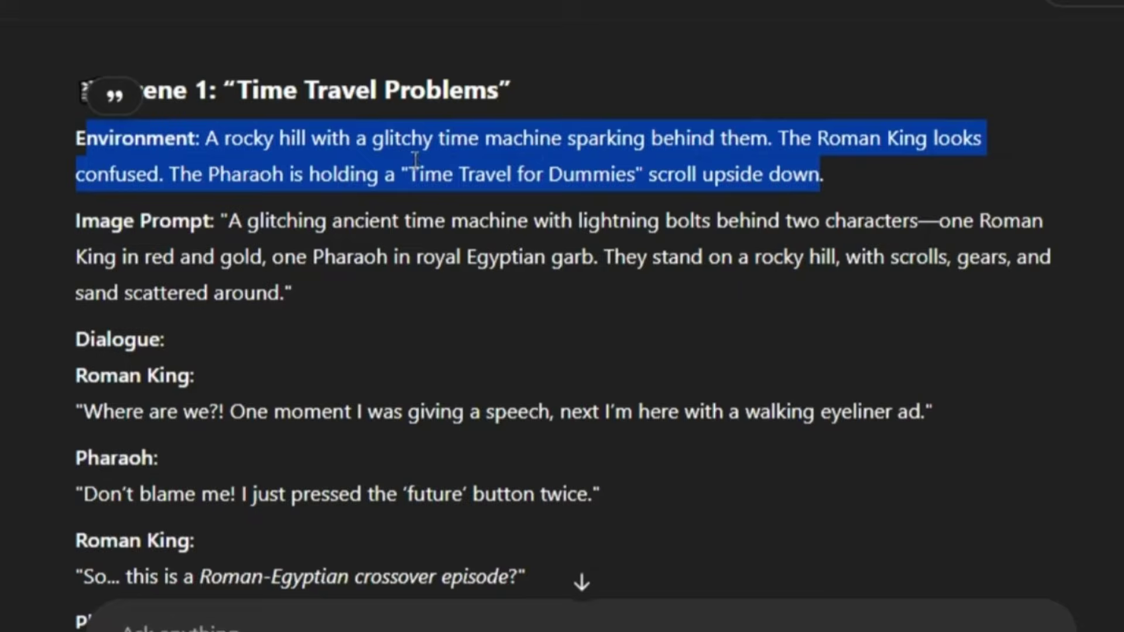
pyautogui.click(352, 403)
pyautogui.scroll(-2, 351, 404)
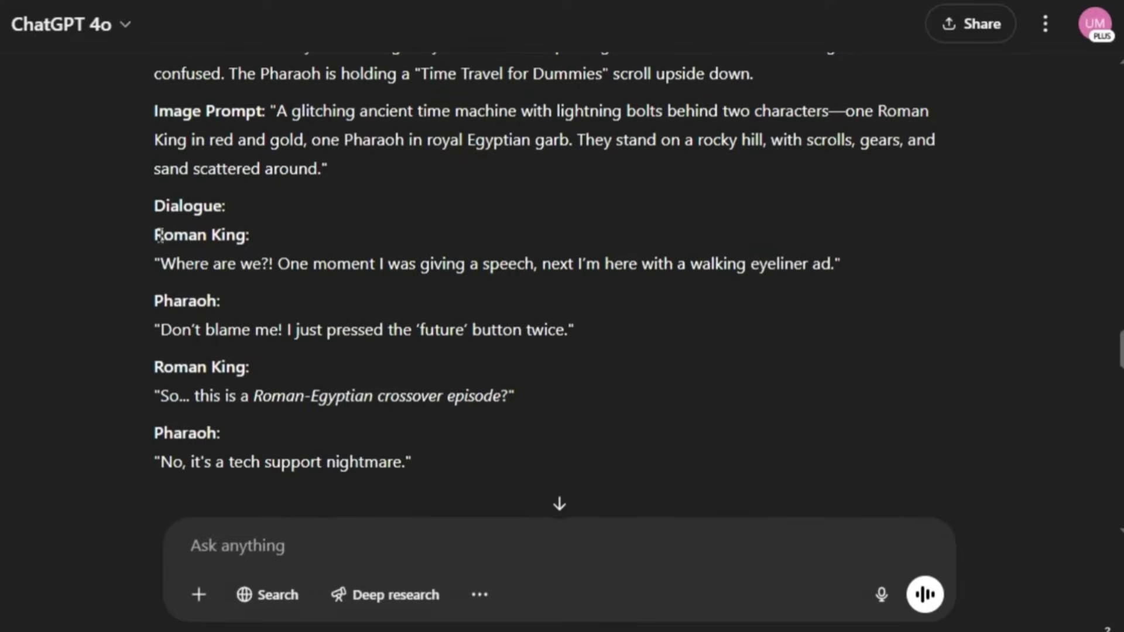
pyautogui.moveTo(160, 235); pyautogui.dragTo(246, 235)
pyautogui.click(175, 261)
pyautogui.moveTo(164, 301); pyautogui.dragTo(221, 303)
pyautogui.click(254, 327)
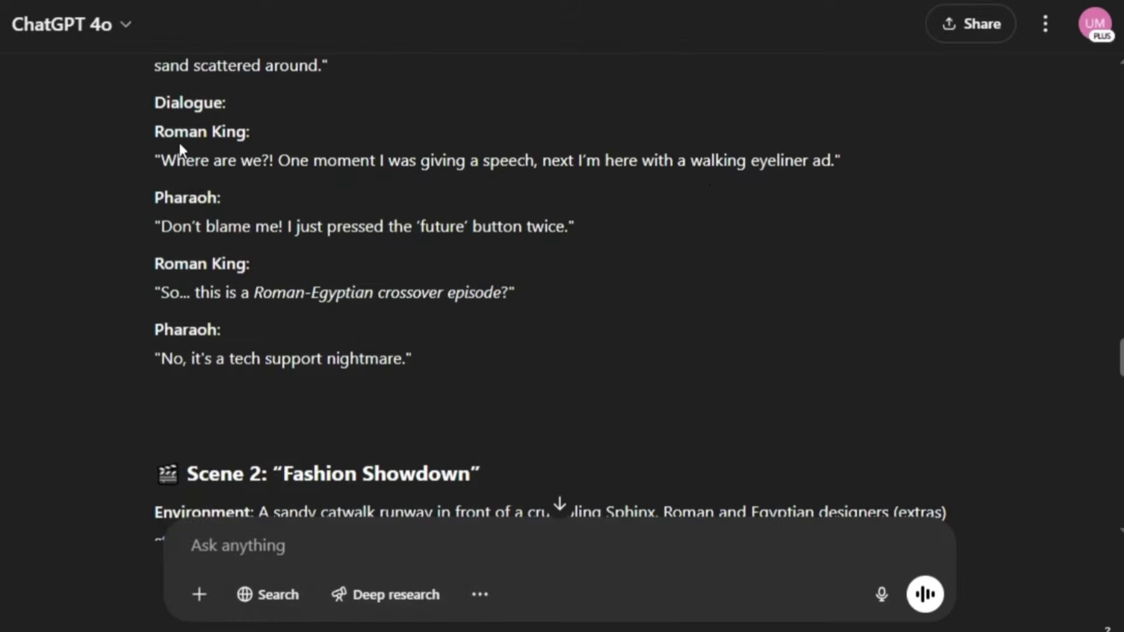
pyautogui.moveTo(156, 132); pyautogui.dragTo(464, 363)
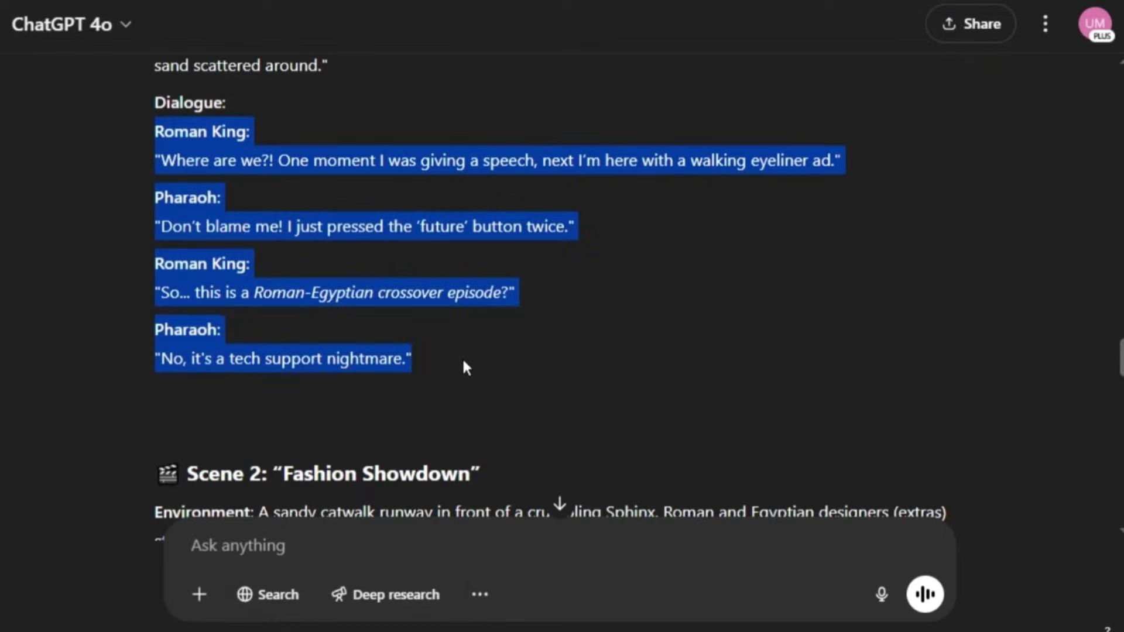
pyautogui.click(482, 320)
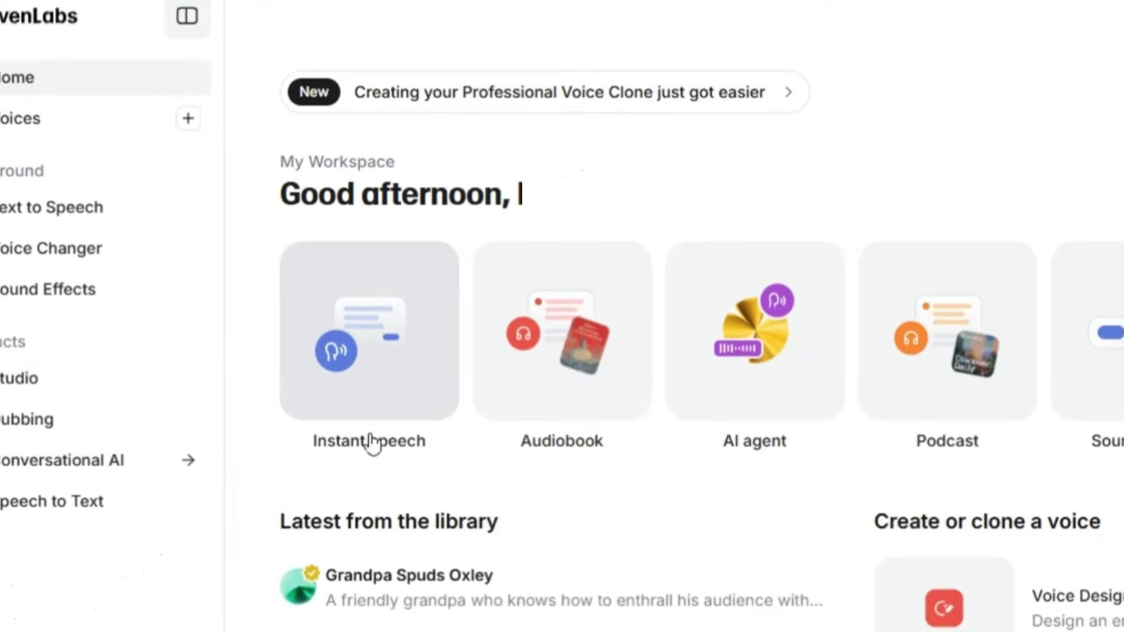
# In ElevenLabs Text to Speech, enter the Roman King's first Scene 1 line, "Where are we?! One moment I was giving a speech..."
pyautogui.click(393, 381)
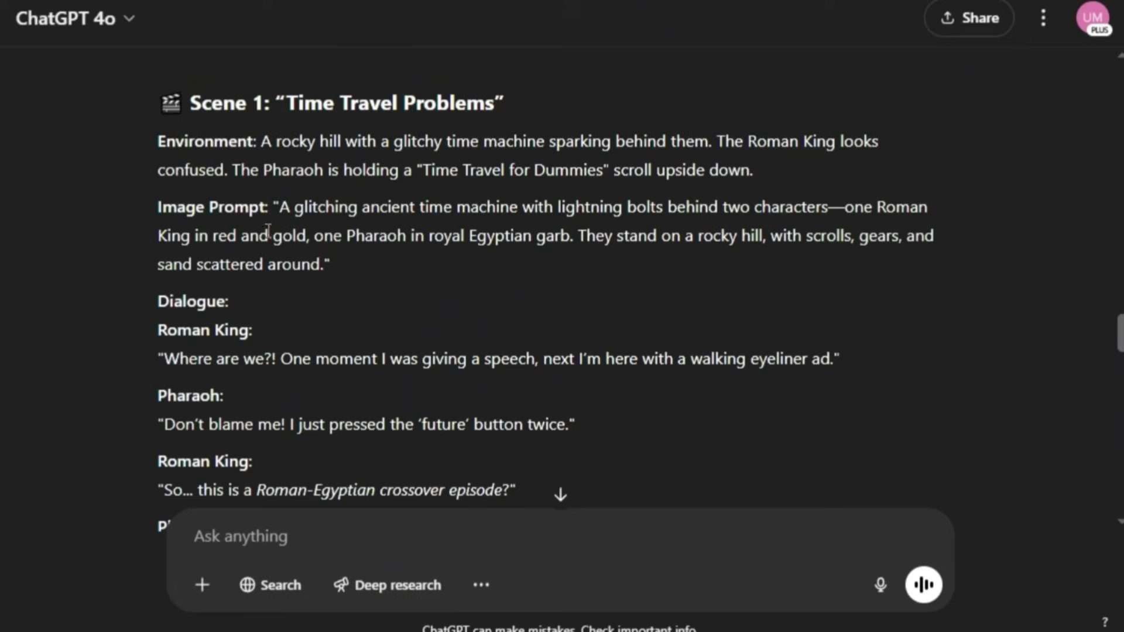
pyautogui.scroll(-3, 233, 236)
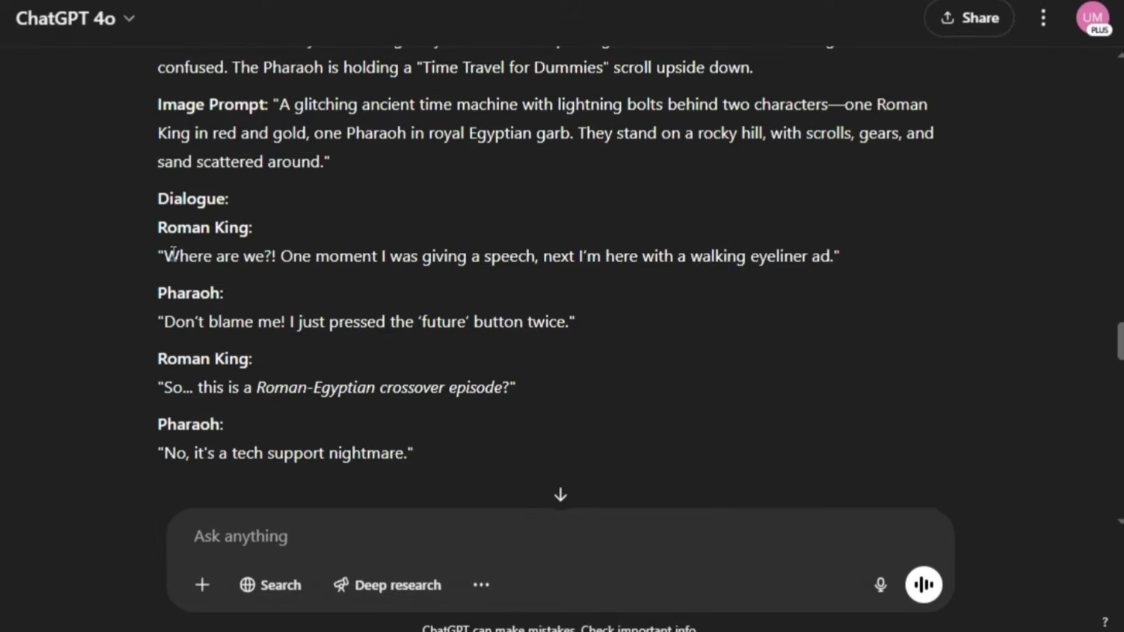
pyautogui.moveTo(168, 259); pyautogui.dragTo(836, 256)
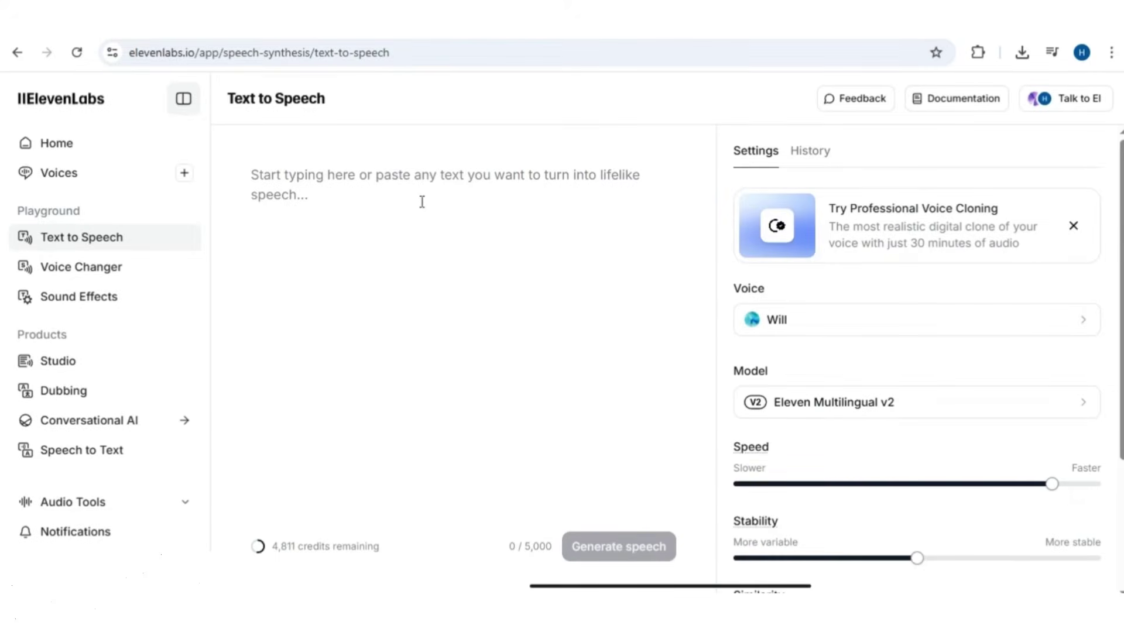
pyautogui.write('Where are we?! One moment I was giving a speech, next I’m here with a walking eyeliner ad.')
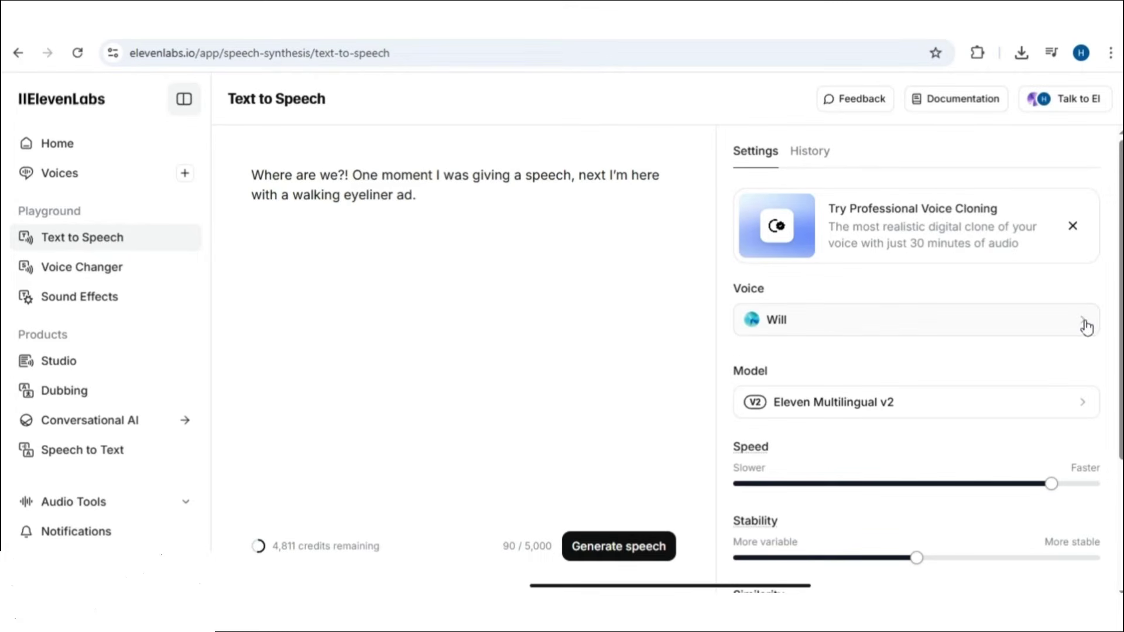
# Browse the available voices and choose Bill for the Roman King's line
pyautogui.click(1087, 329)
pyautogui.scroll(-2, 813, 346)
pyautogui.click(744, 322)
pyautogui.scroll(-4, 743, 323)
pyautogui.click(778, 293)
# Adjust the speech speed near the faster end and raise the style exaggeration to about 20%
pyautogui.scroll(-3, 884, 381)
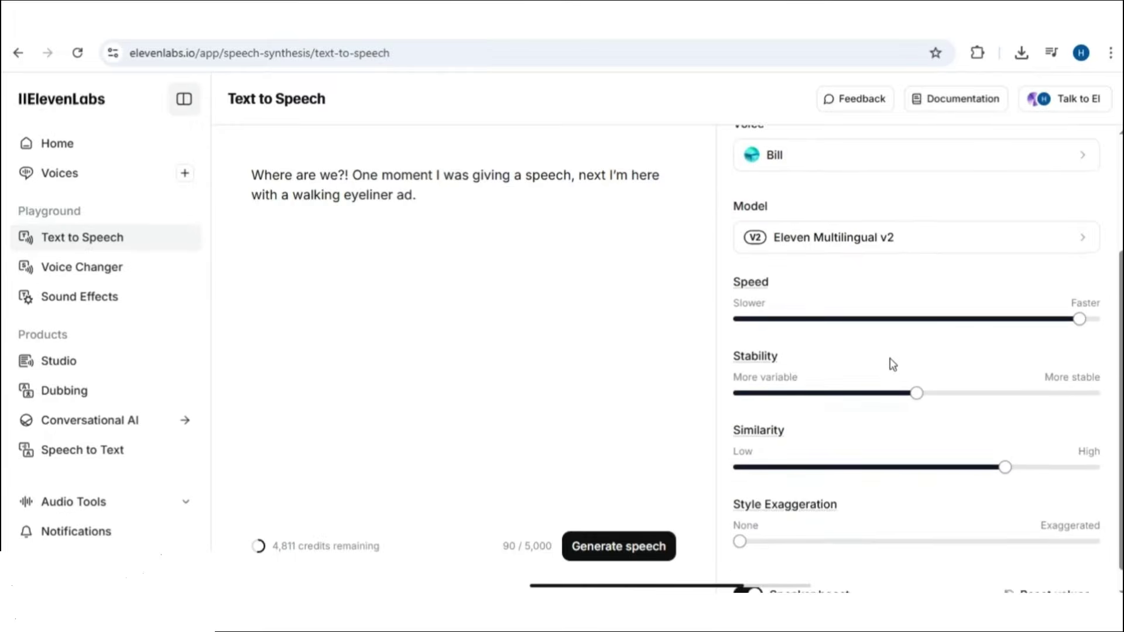
pyautogui.moveTo(1076, 301)
pyautogui.moveTo(1076, 301)
pyautogui.mouseDown()
pyautogui.moveTo(1036, 304)
pyautogui.moveTo(1079, 303)
pyautogui.mouseUp()
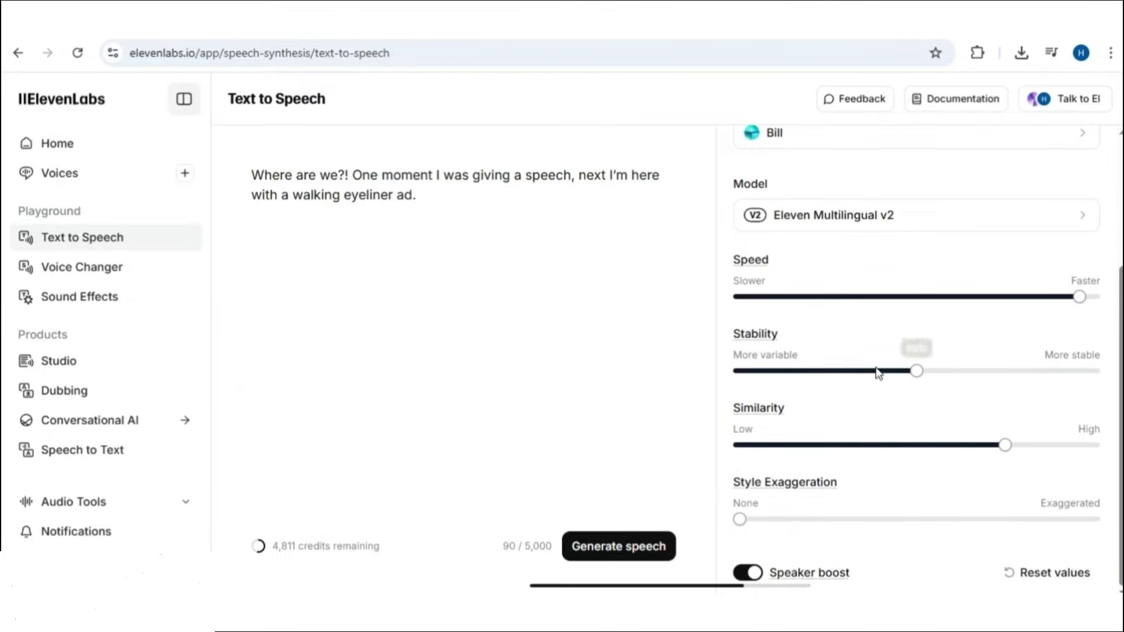
pyautogui.moveTo(741, 520); pyautogui.dragTo(810, 521)
pyautogui.scroll(3, 820, 449)
pyautogui.scroll(-3, 820, 449)
# Generate the Roman King's speech with the Bill voice and download the audio file
pyautogui.click(626, 549)
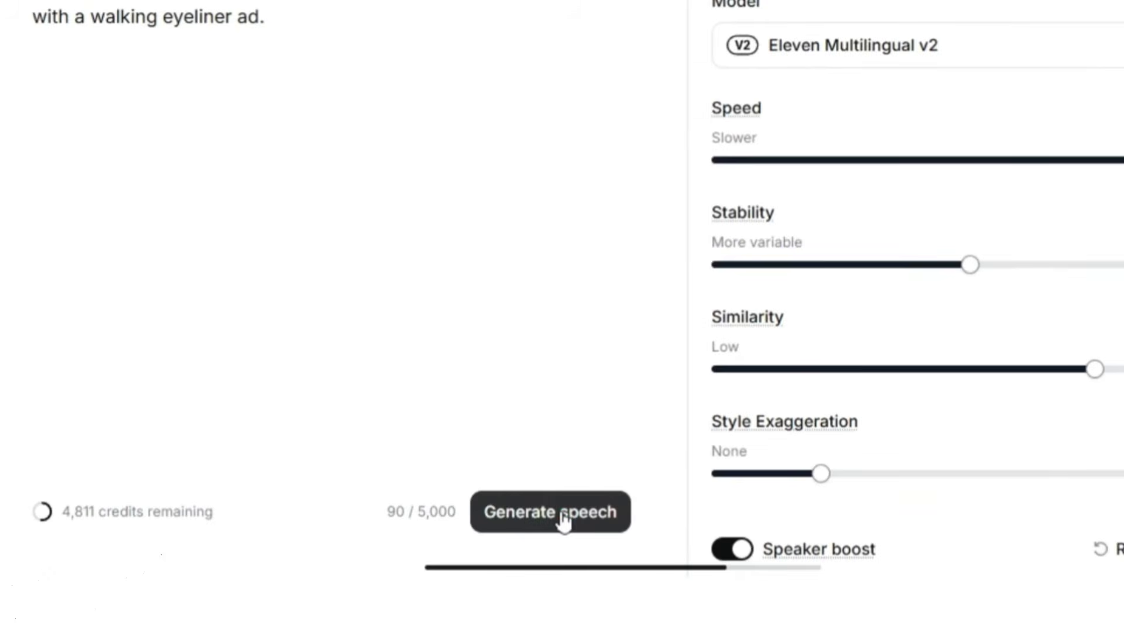
pyautogui.click(563, 520)
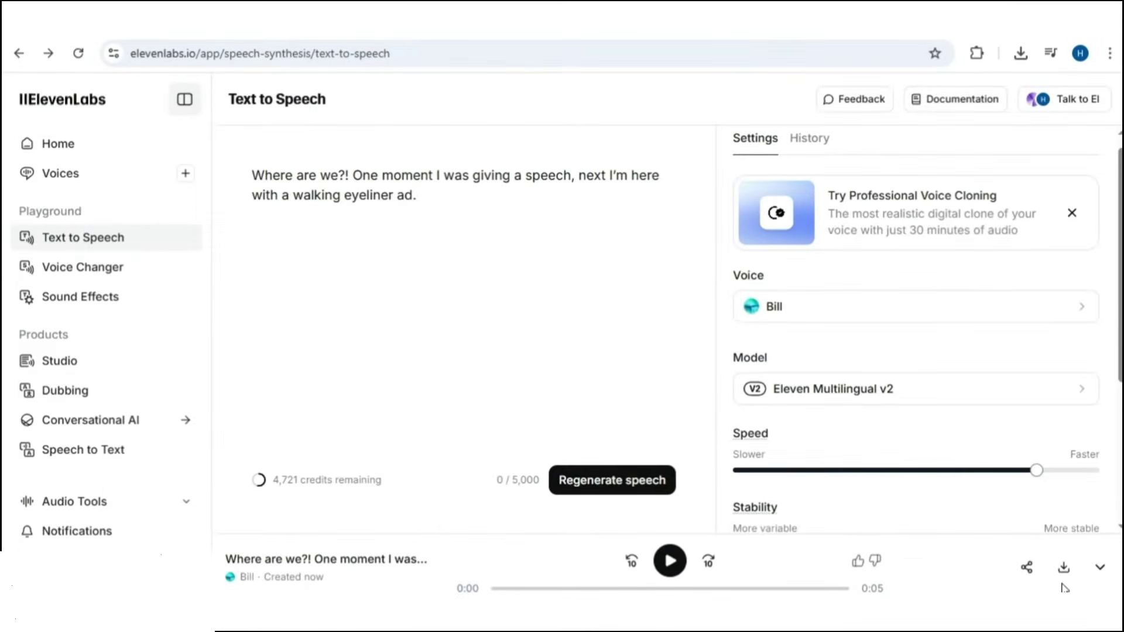
pyautogui.click(1065, 573)
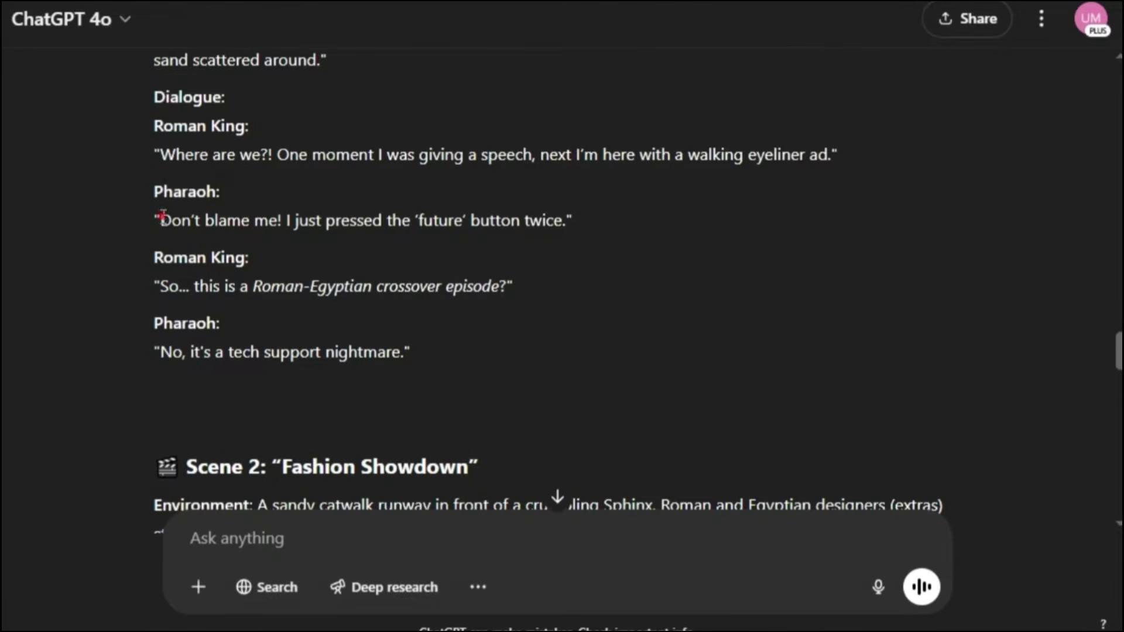
# Generate and download speech in the Callum voice for the Pharaoh's line "Don't blame me! I just pressed the 'future' button twice."
pyautogui.moveTo(160, 220); pyautogui.dragTo(569, 227)
pyautogui.hotkey('ctrl', 'c')
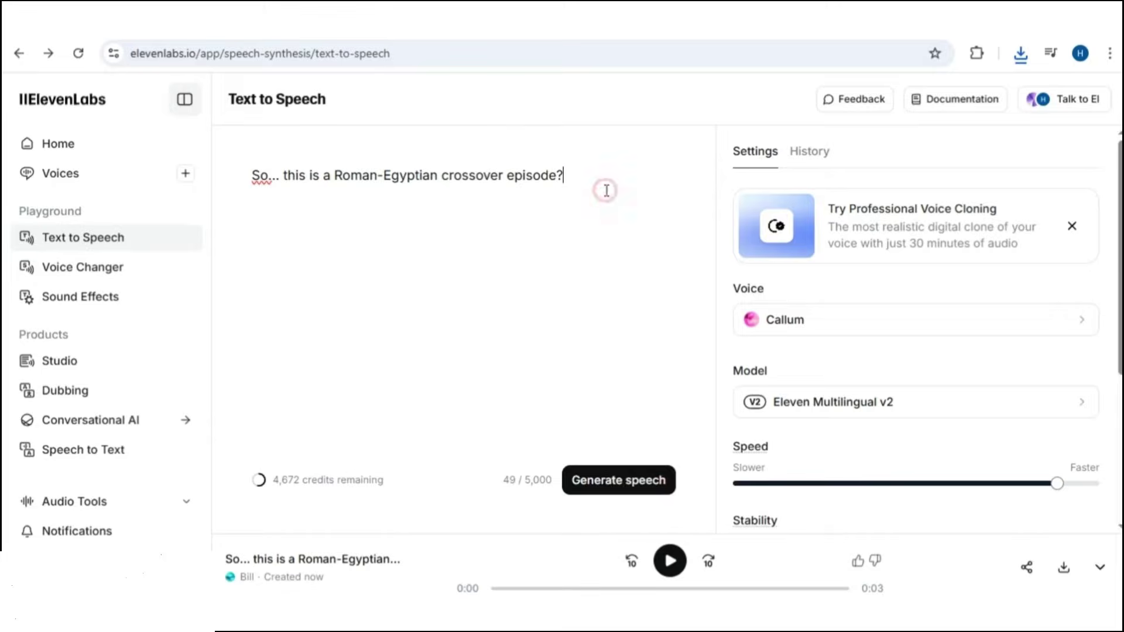
pyautogui.tripleClick(547, 173)
pyautogui.hotkey('ctrl', 'v')
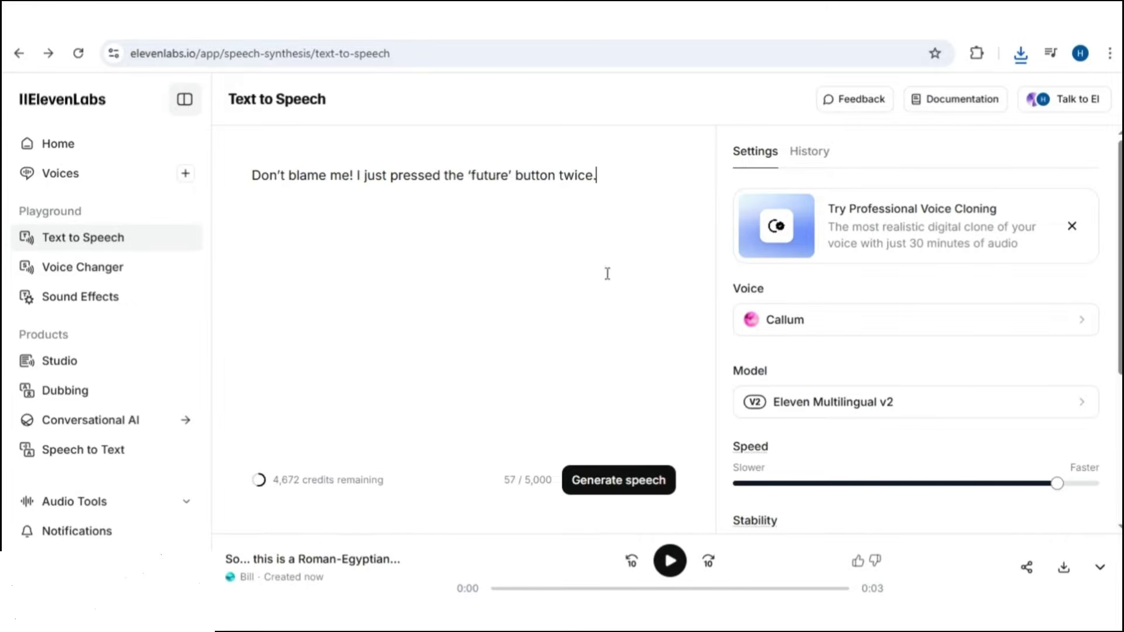
pyautogui.click(618, 479)
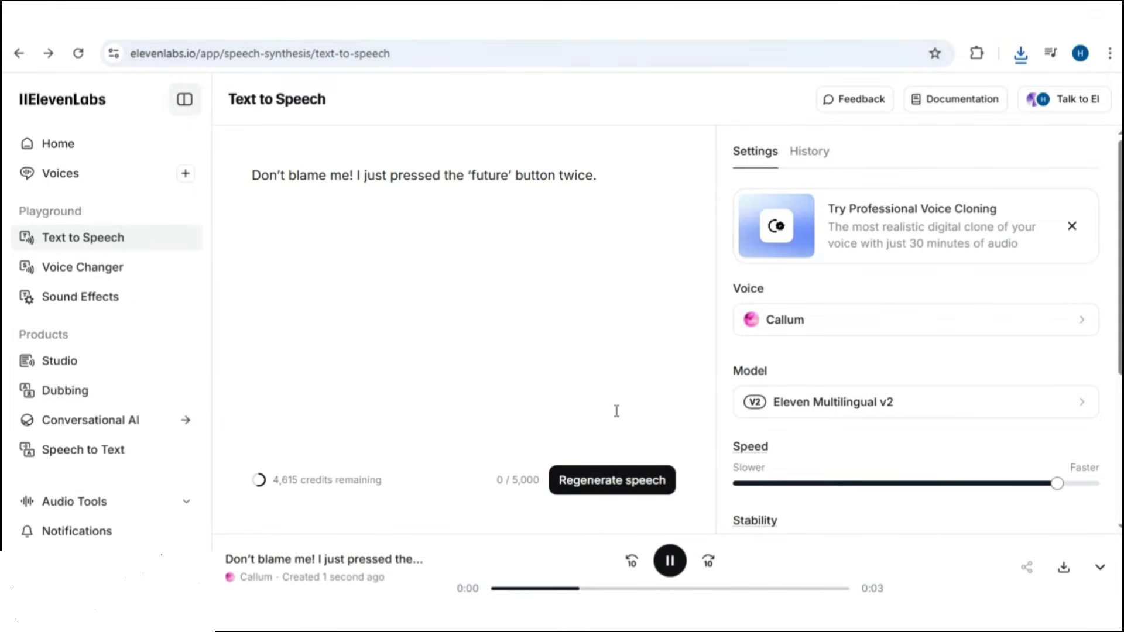
pyautogui.click(1063, 568)
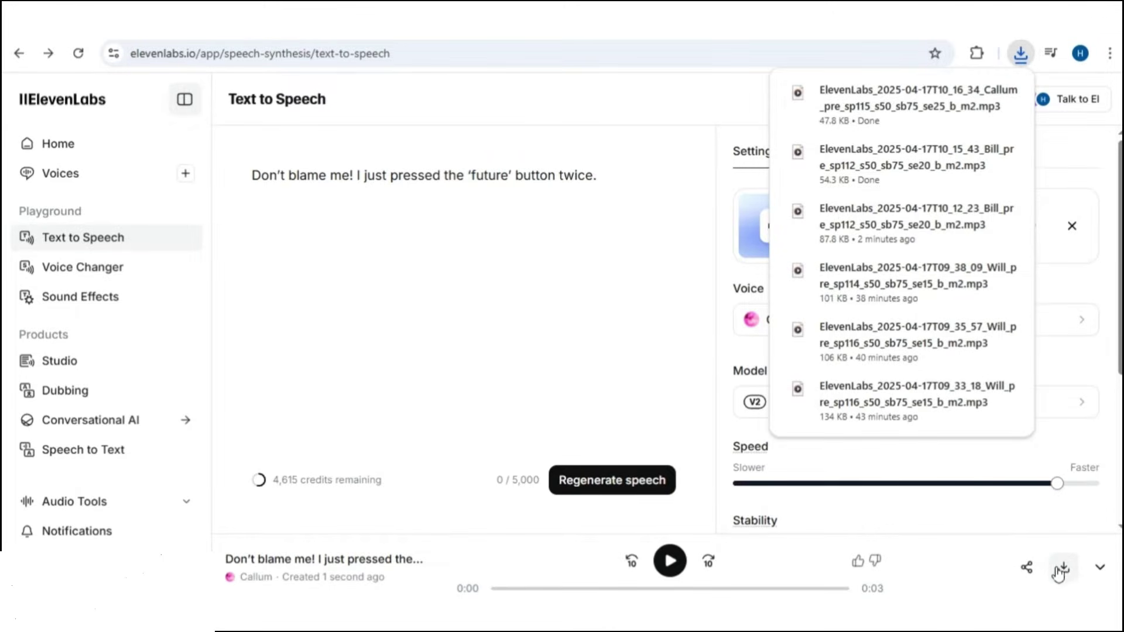
# In File Explorer's New folder, rename the Callum audio file "Pharoah 1" and the second Bill audio file "Roman 2"
pyautogui.hotkey('alt', 'Tab')
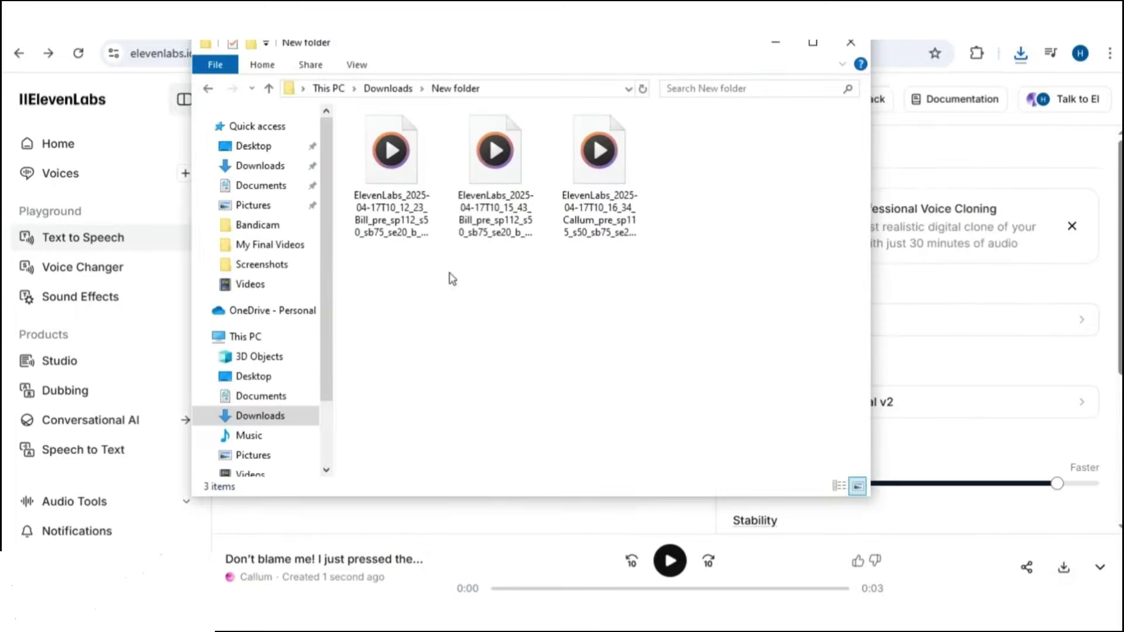
pyautogui.click(599, 230)
pyautogui.click(598, 229)
pyautogui.write('Pha')
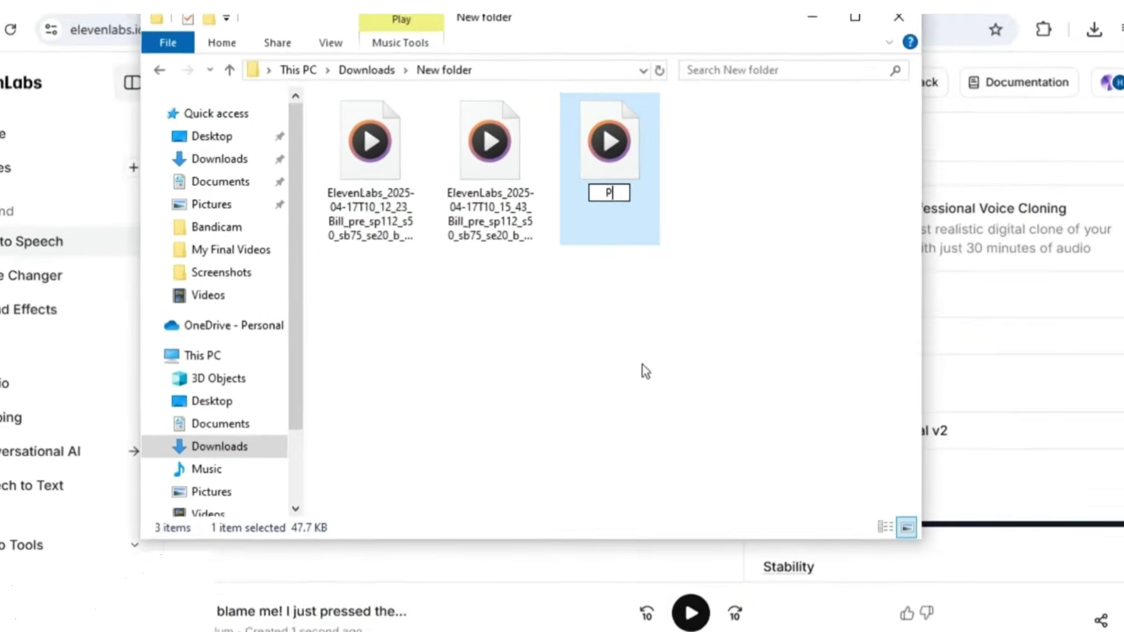
pyautogui.write('roh 1')
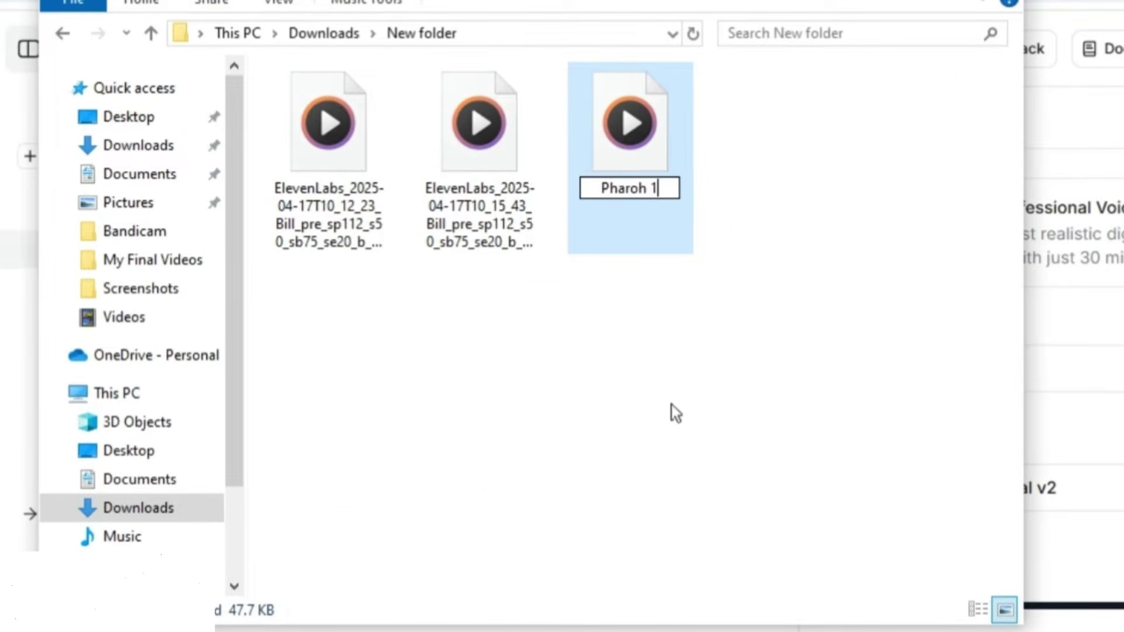
pyautogui.hotkey('shift', 'Tab')
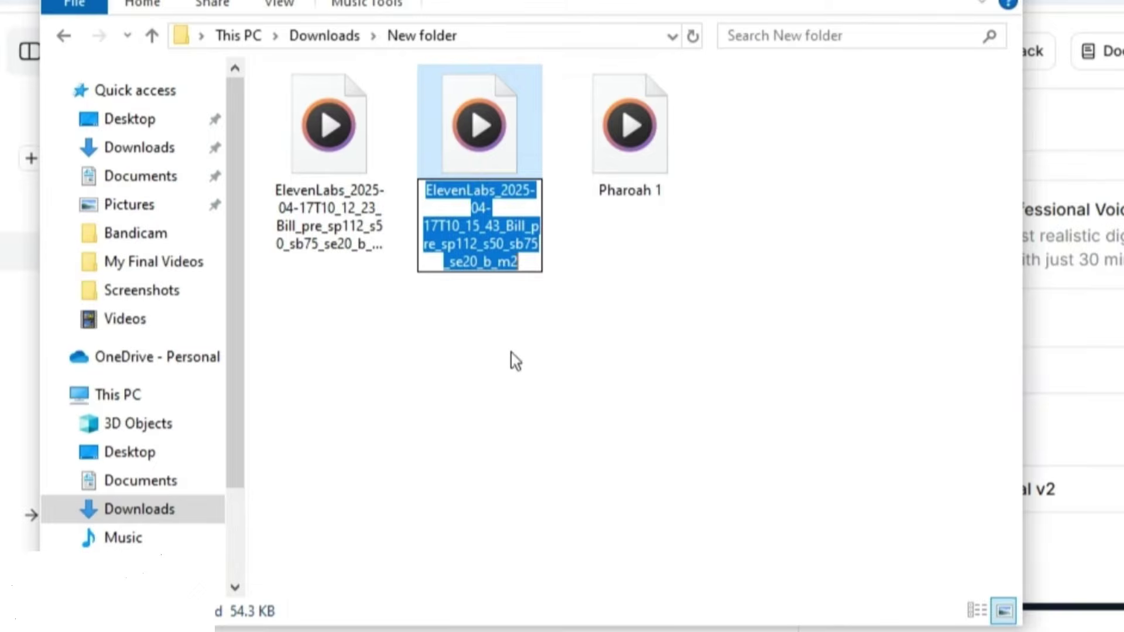
pyautogui.write('Roman 2')
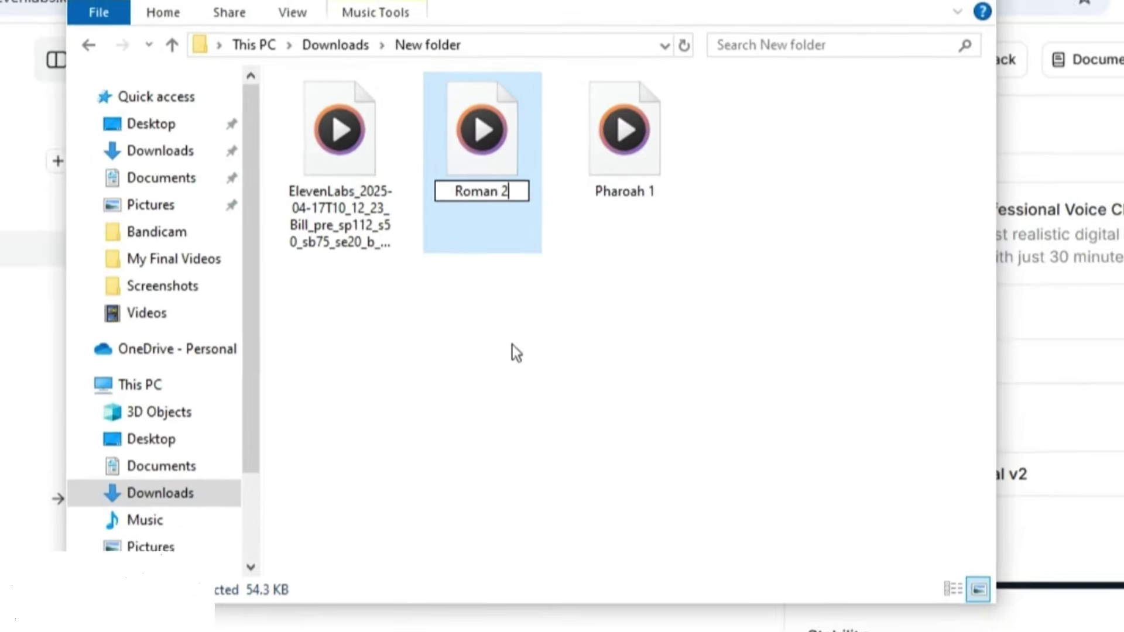
pyautogui.click(365, 319)
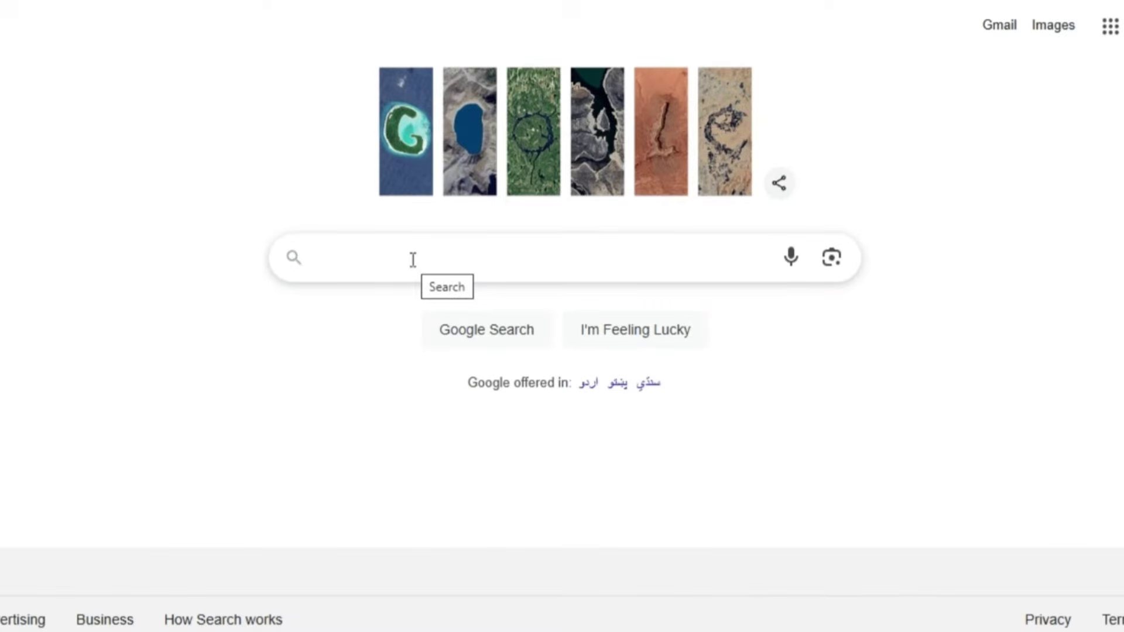
# Find the official Audacity website through a Google search for "audacity" and download Audacity 3.7.3
pyautogui.click(412, 259)
pyautogui.write('au')
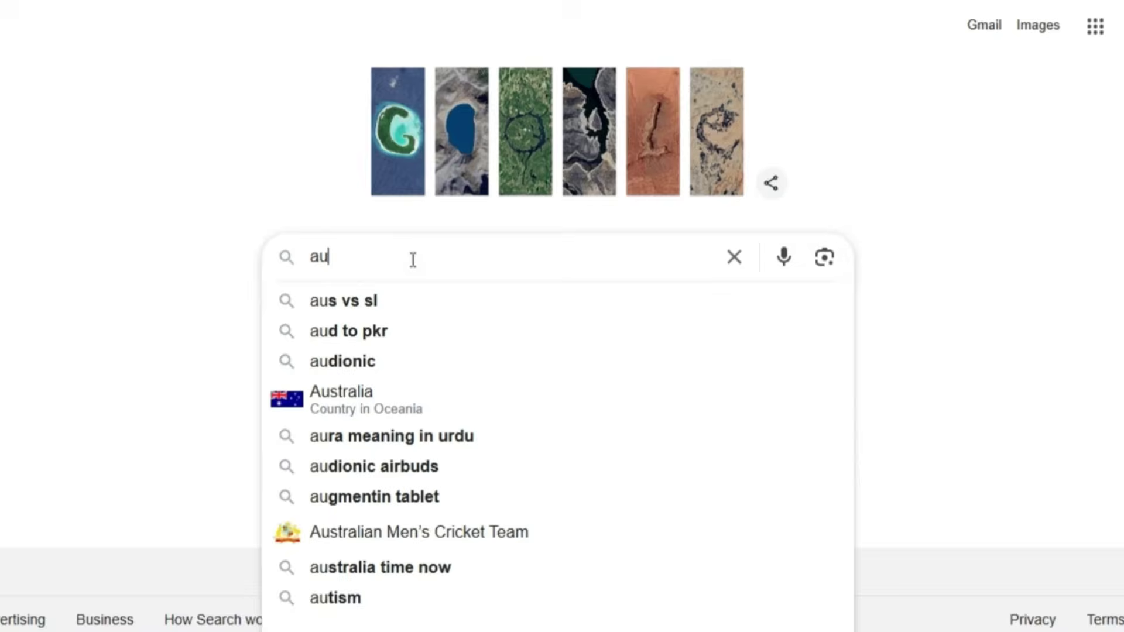
pyautogui.write('dacity')
pyautogui.press('Return')
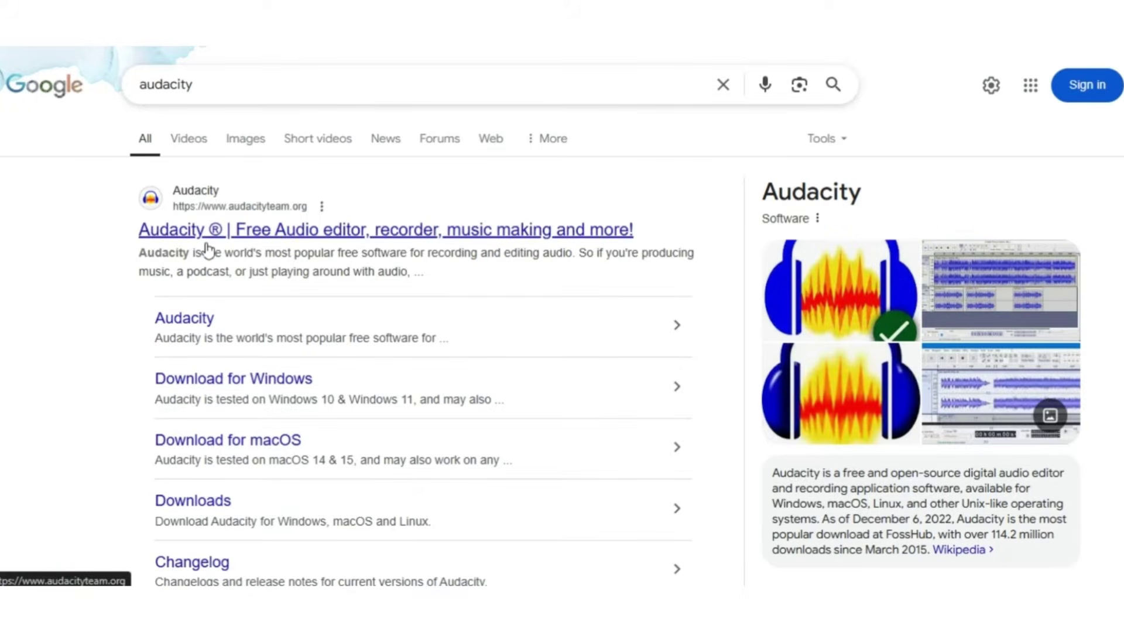
pyautogui.click(189, 233)
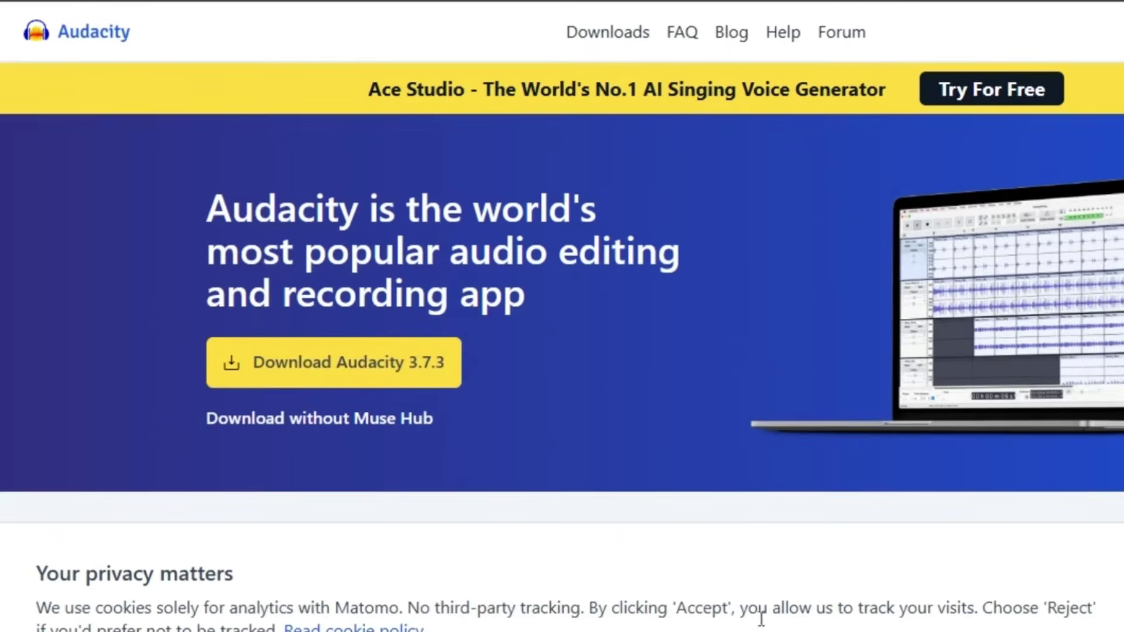
pyautogui.click(382, 376)
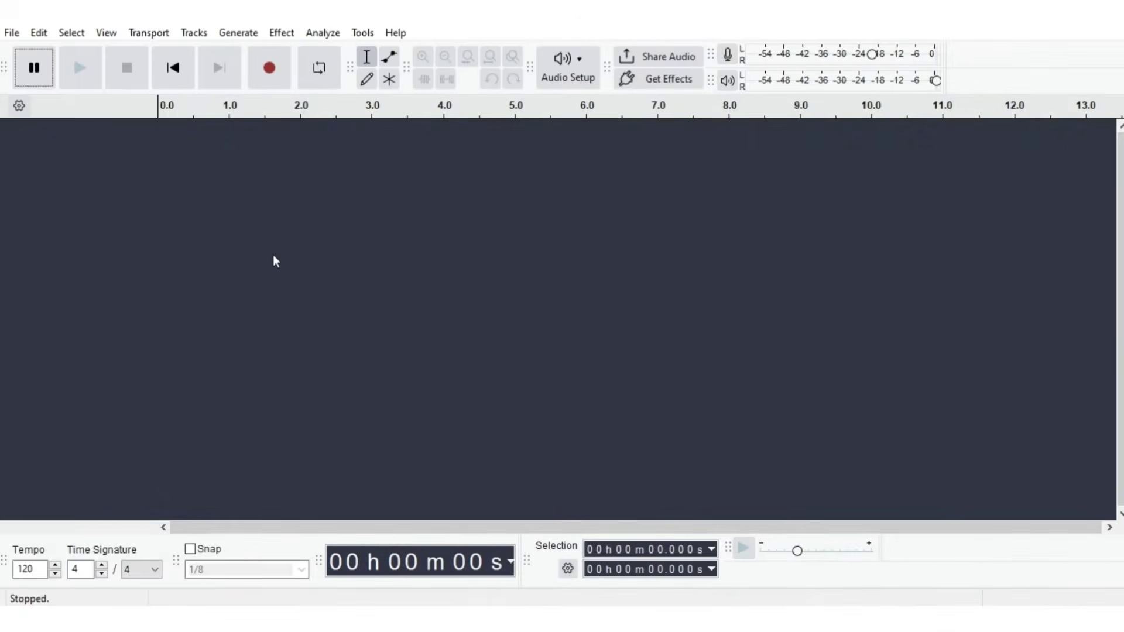
# Import all seven pharoh and roman audio files from the "Roman King vs Pharaoh Scene 1" folder
pyautogui.click(12, 34)
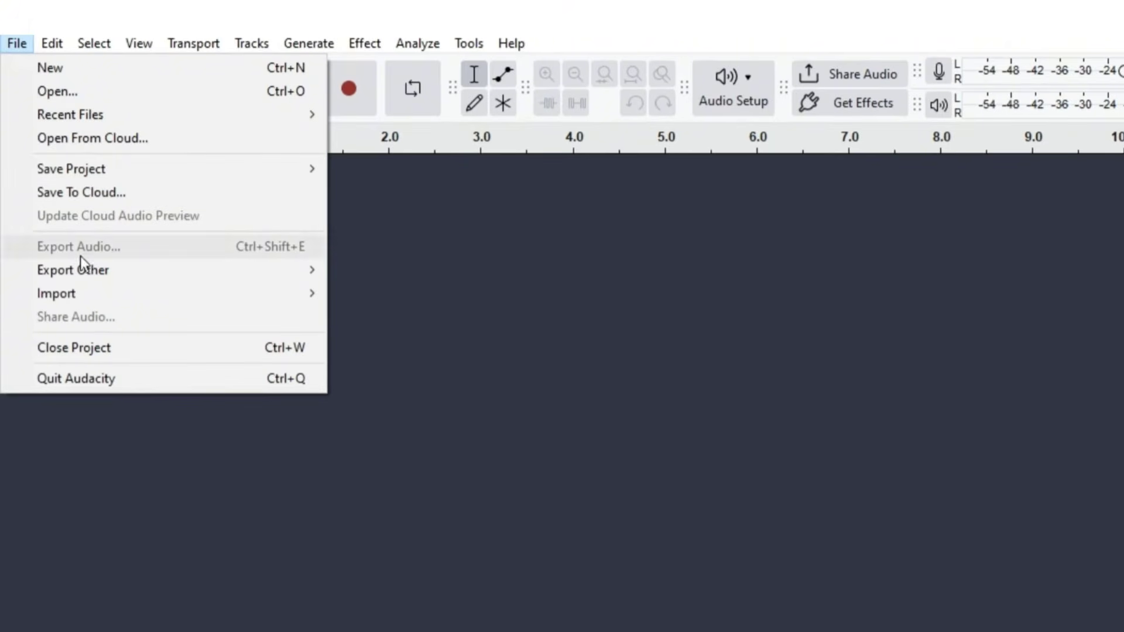
pyautogui.moveTo(73, 249)
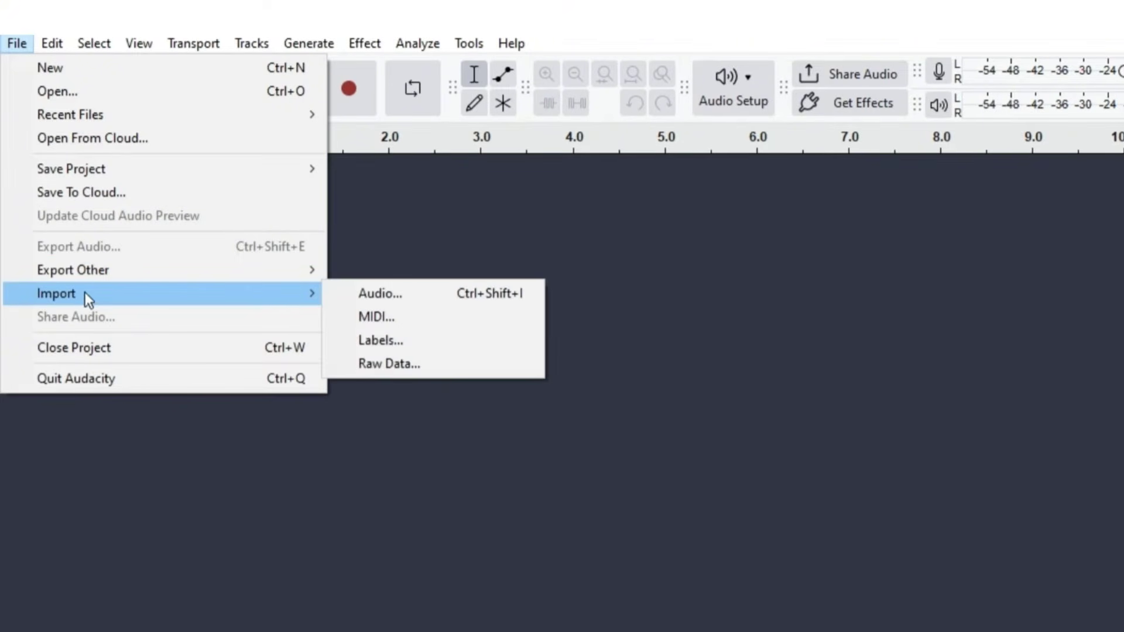
pyautogui.click(346, 293)
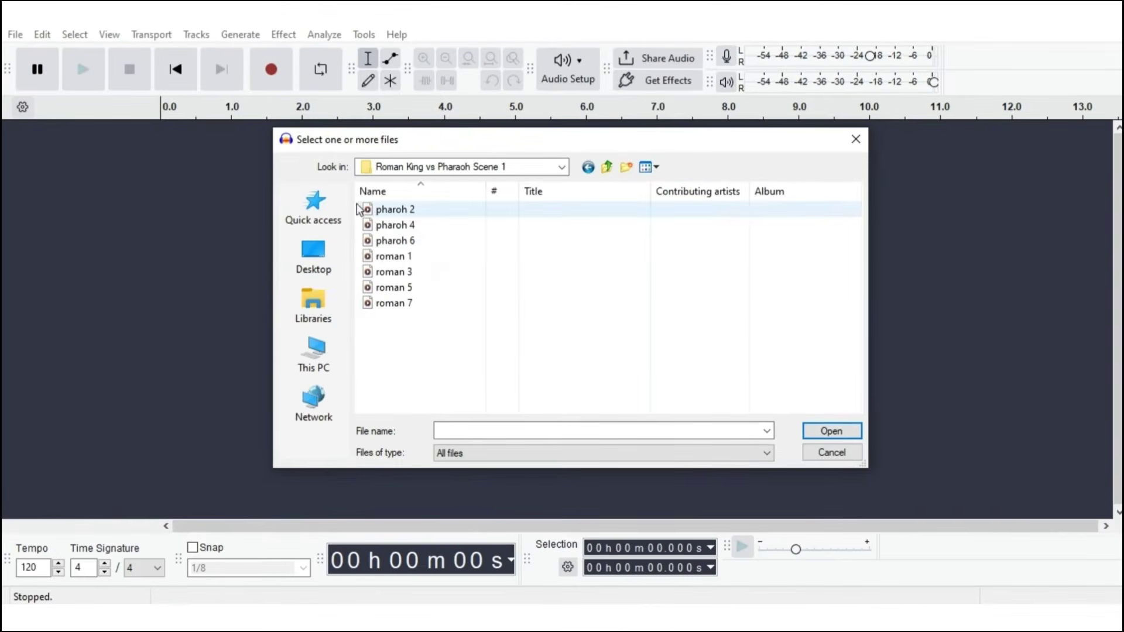
pyautogui.moveTo(356, 208); pyautogui.dragTo(456, 315)
pyautogui.click(832, 431)
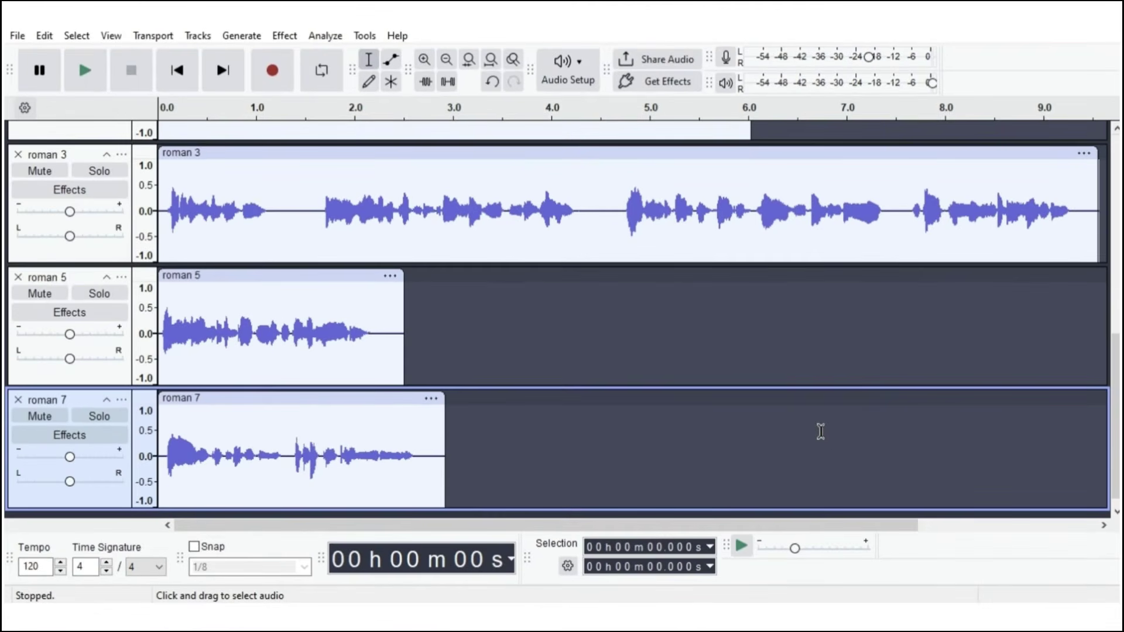
# Gather the pharoh 2, pharoh 4 and pharoh 6 clips in order on the pharoh 4 track, leaving gaps between them
pyautogui.scroll(-1, 823, 431)
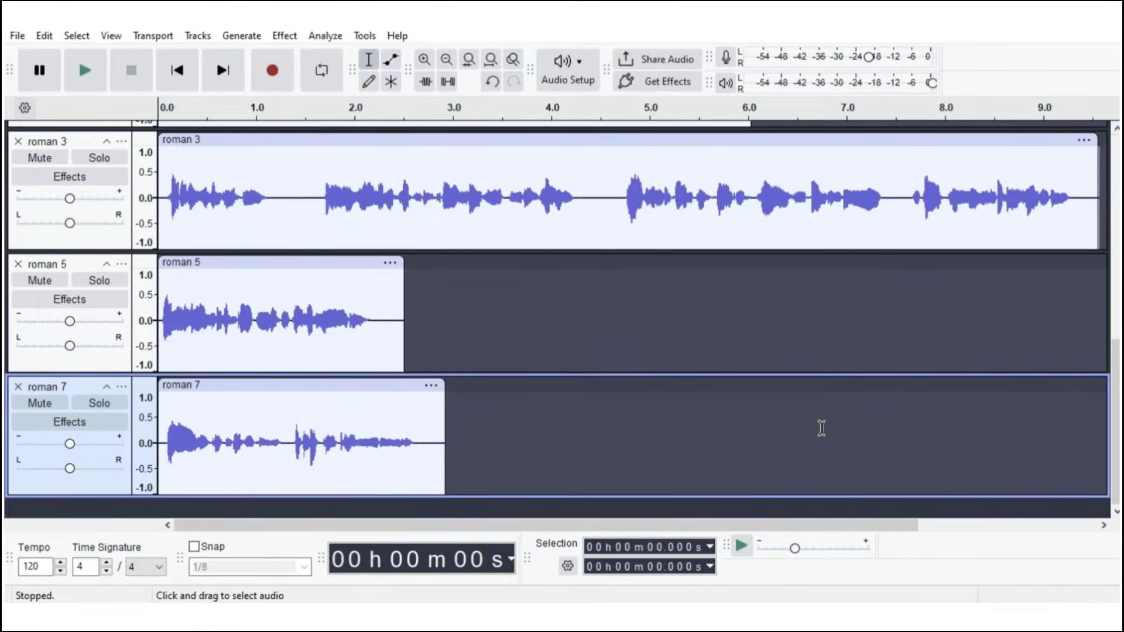
pyautogui.scroll(10, 819, 429)
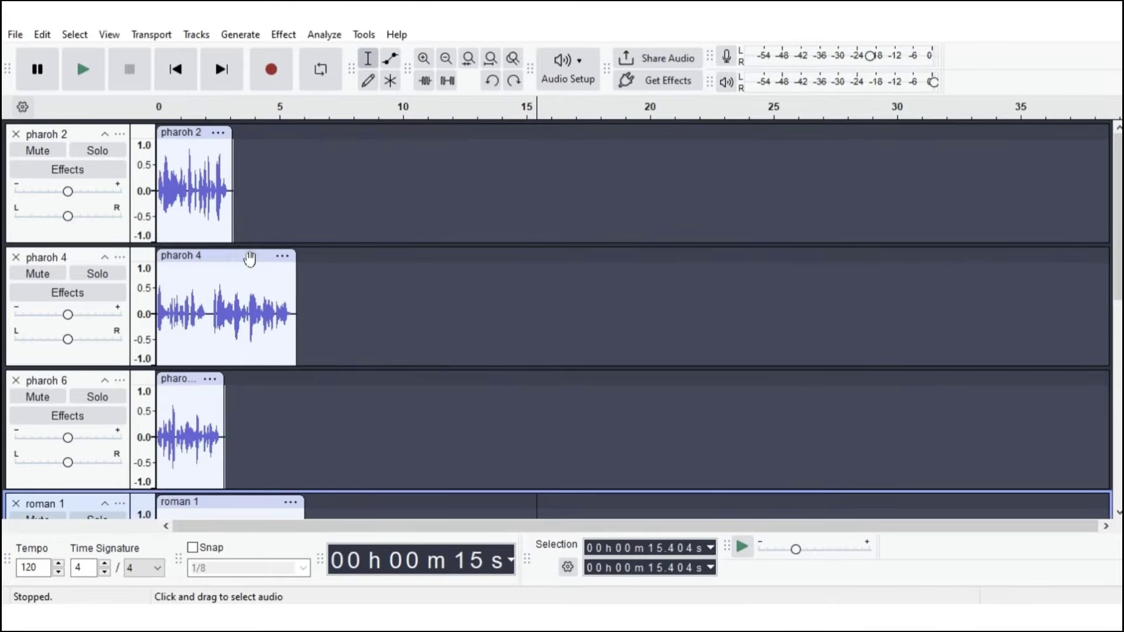
pyautogui.moveTo(248, 256); pyautogui.dragTo(682, 258)
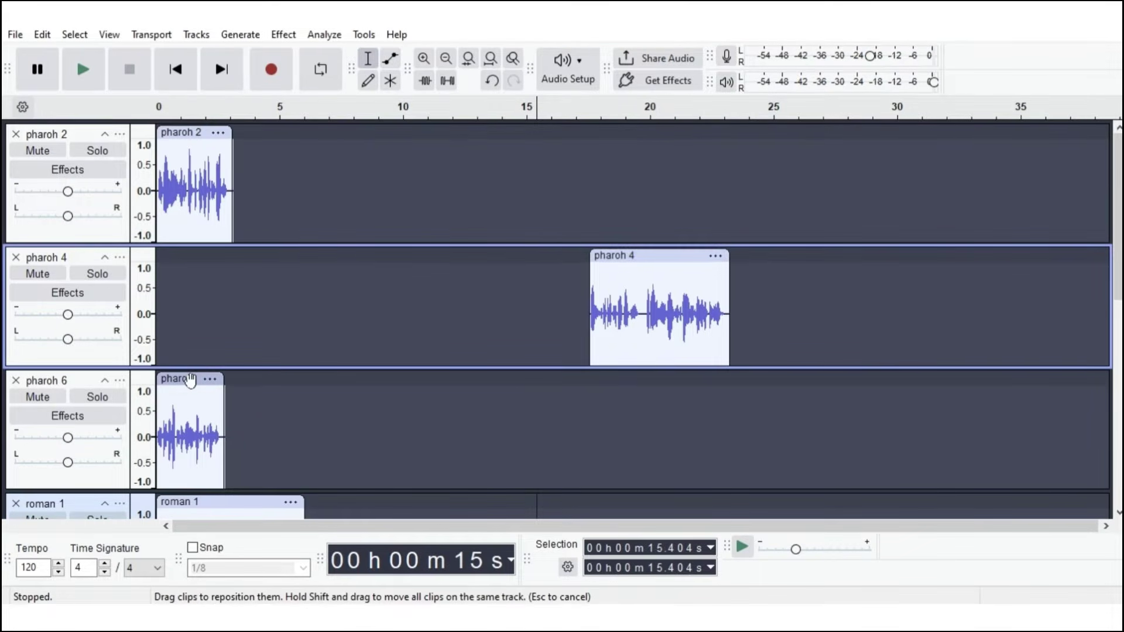
pyautogui.moveTo(186, 149); pyautogui.dragTo(272, 295)
pyautogui.moveTo(187, 379); pyautogui.dragTo(781, 272)
# Gather the roman 1, roman 3, roman 5 and roman 7 clips in order on the pharoh 2 track
pyautogui.scroll(-2, 507, 354)
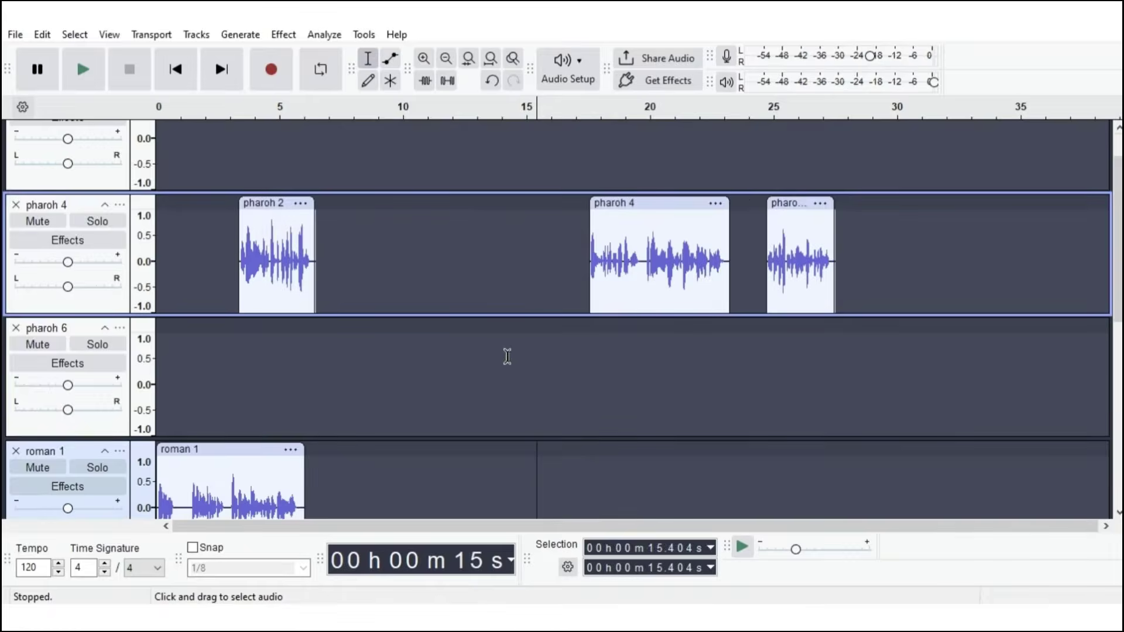
pyautogui.moveTo(220, 399); pyautogui.dragTo(210, 118)
pyautogui.scroll(2, 210, 119)
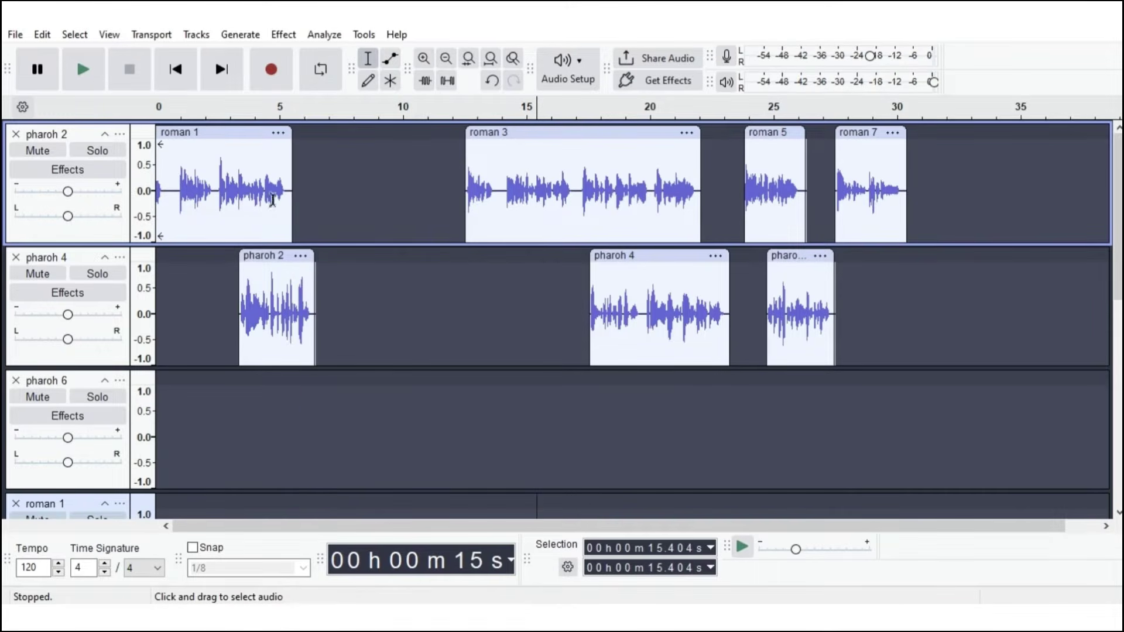
# Arrange the Roman and Pharaoh clips alternately across both tracks so each numbered line starts where the previous one ends
pyautogui.moveTo(272, 256); pyautogui.dragTo(326, 256)
pyautogui.moveTo(530, 135); pyautogui.dragTo(459, 141)
pyautogui.moveTo(458, 141); pyautogui.dragTo(440, 143)
pyautogui.moveTo(630, 264); pyautogui.dragTo(651, 255)
pyautogui.moveTo(793, 256); pyautogui.dragTo(897, 259)
pyautogui.moveTo(782, 133); pyautogui.dragTo(785, 134)
pyautogui.moveTo(920, 256); pyautogui.dragTo(861, 254)
pyautogui.moveTo(865, 137); pyautogui.dragTo(906, 135)
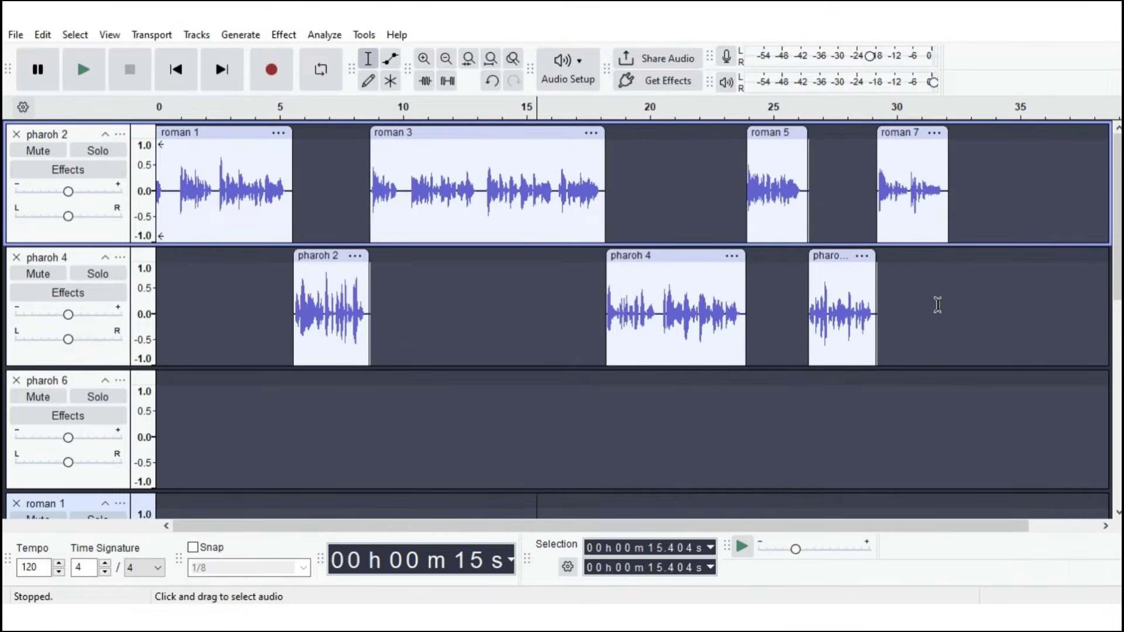
# Generate 1 second of silence after the last Pharaoh clip and align its end with the end of roman 7
pyautogui.click(938, 304)
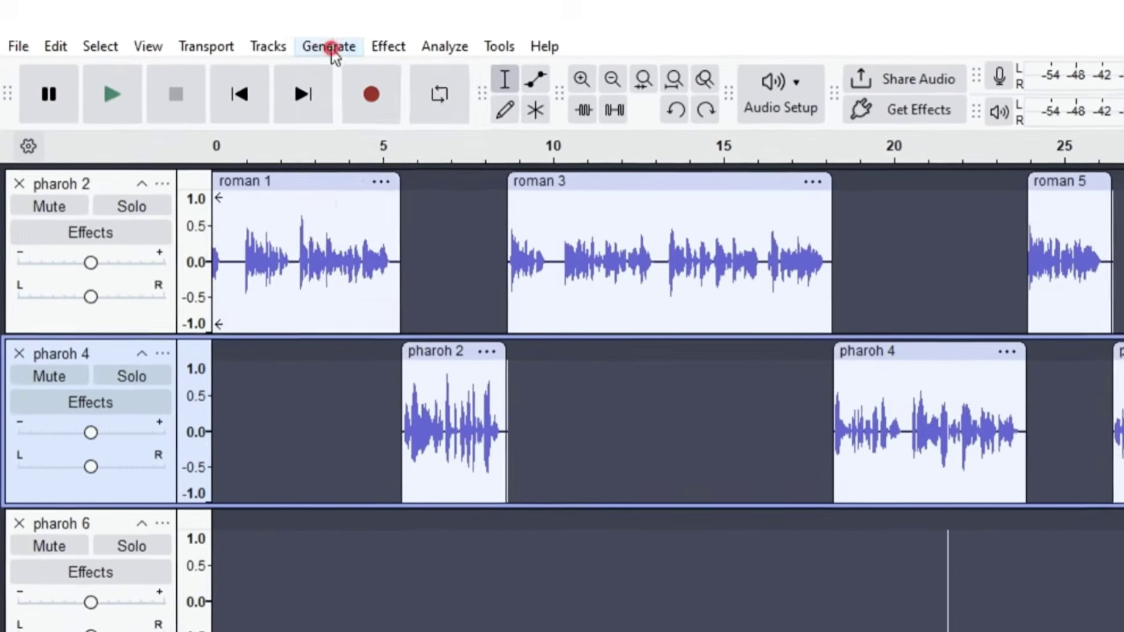
pyautogui.click(329, 47)
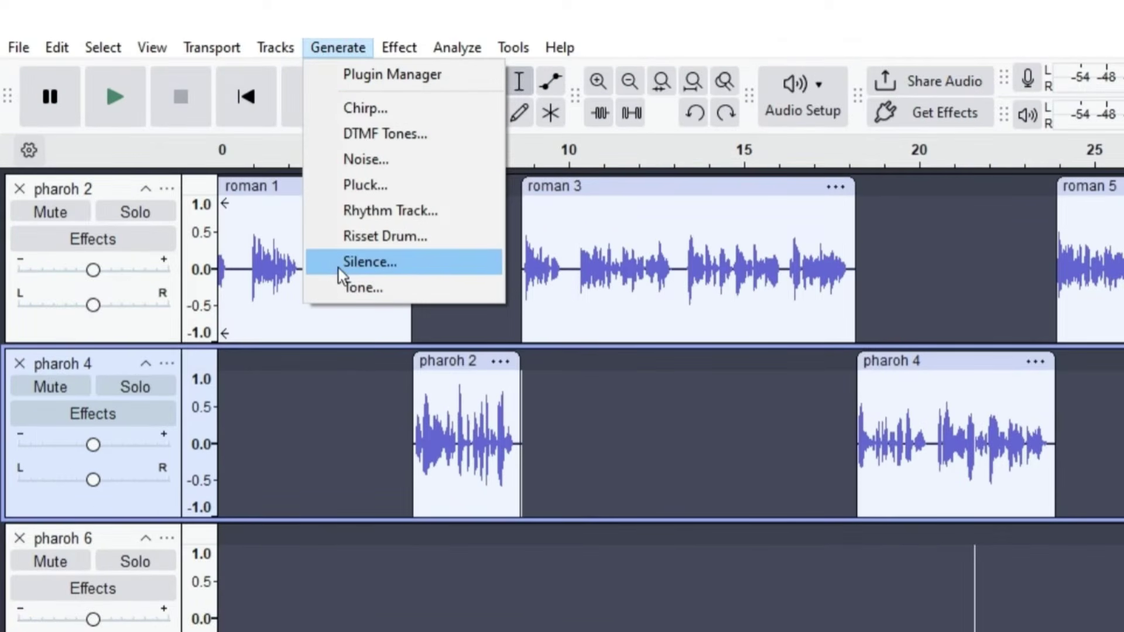
pyautogui.click(338, 266)
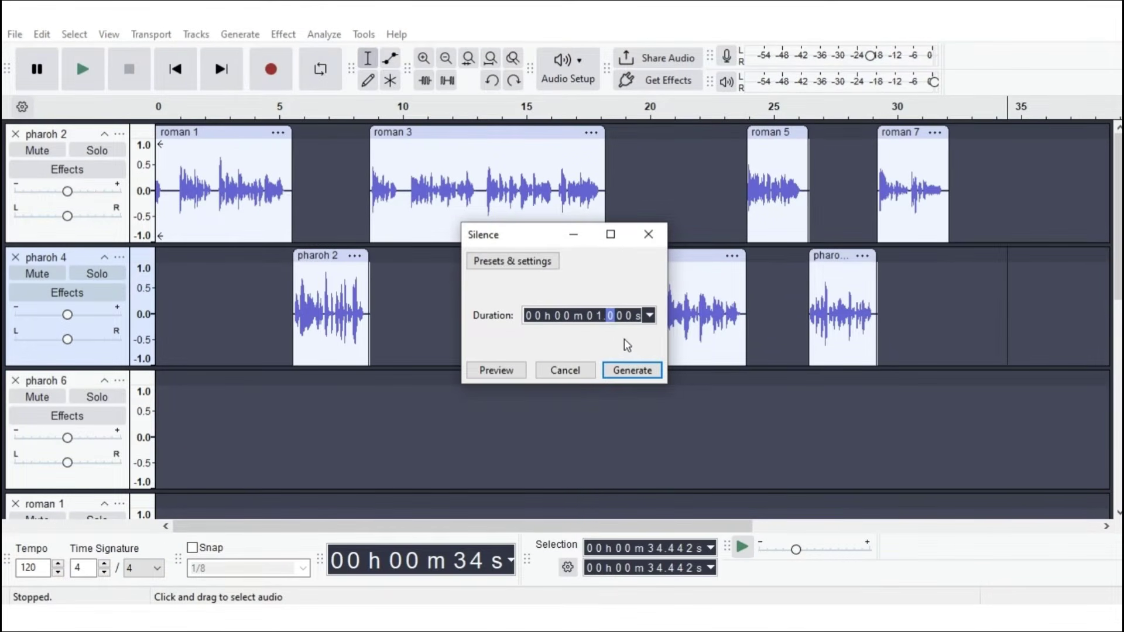
pyautogui.click(644, 372)
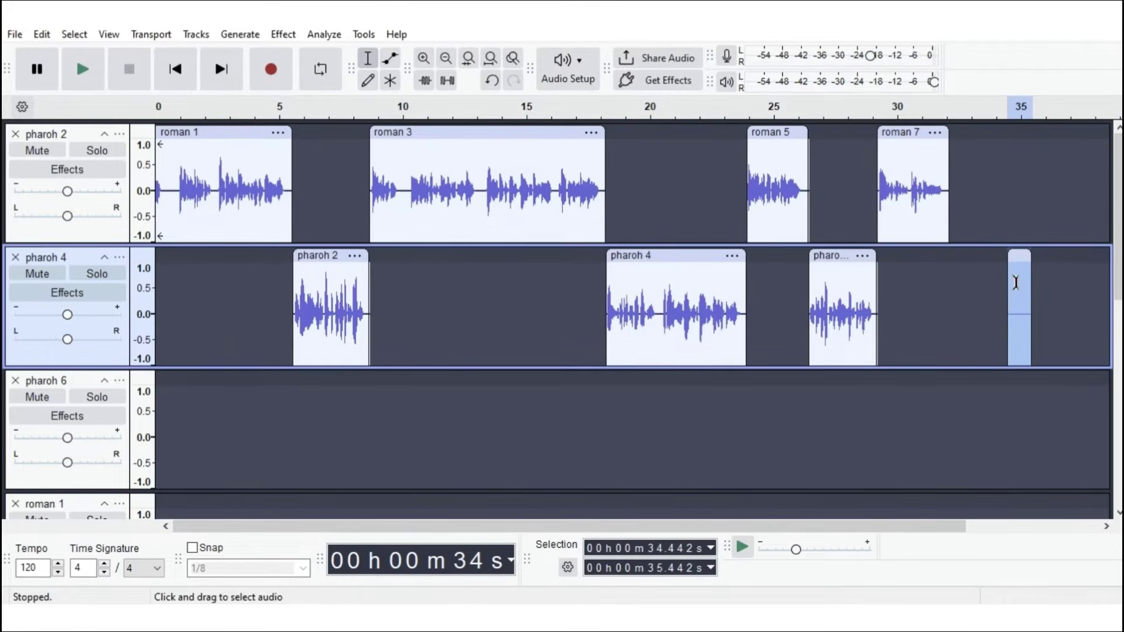
pyautogui.click(997, 287)
pyautogui.moveTo(1019, 258); pyautogui.dragTo(937, 263)
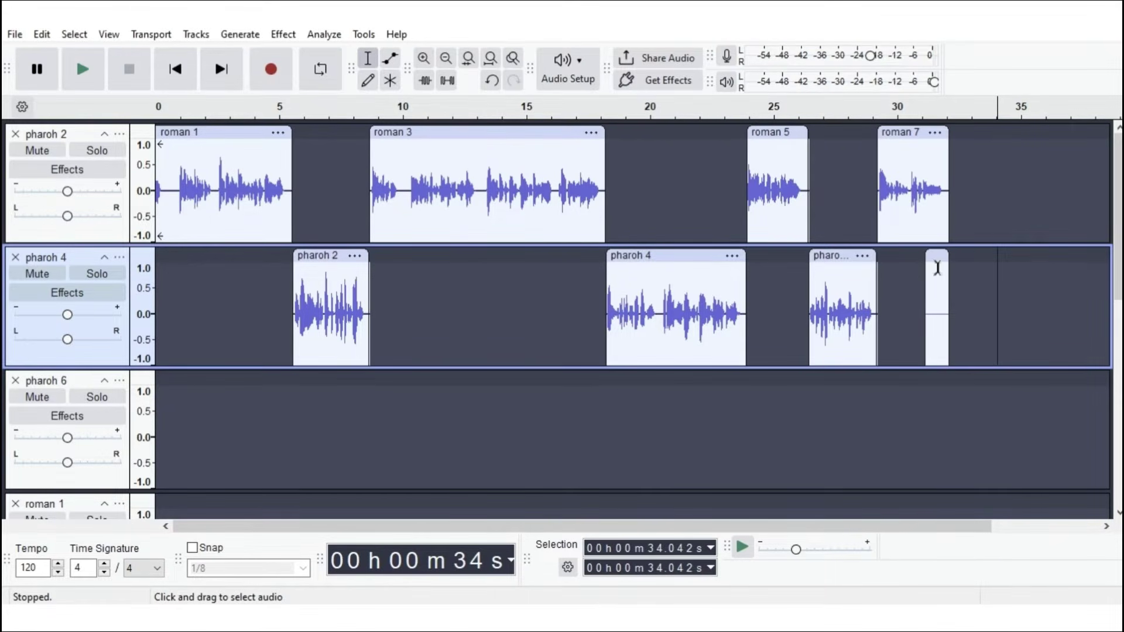
# Solo the pharoh 2 track that holds the Roman clips
pyautogui.moveTo(677, 532); pyautogui.dragTo(635, 532)
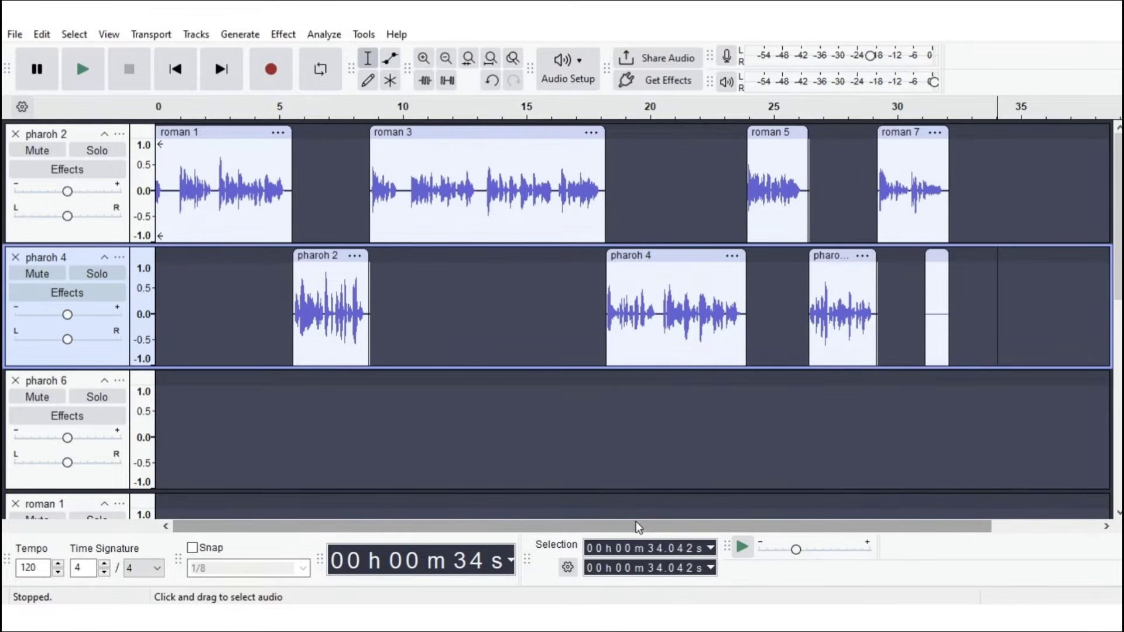
pyautogui.click(472, 311)
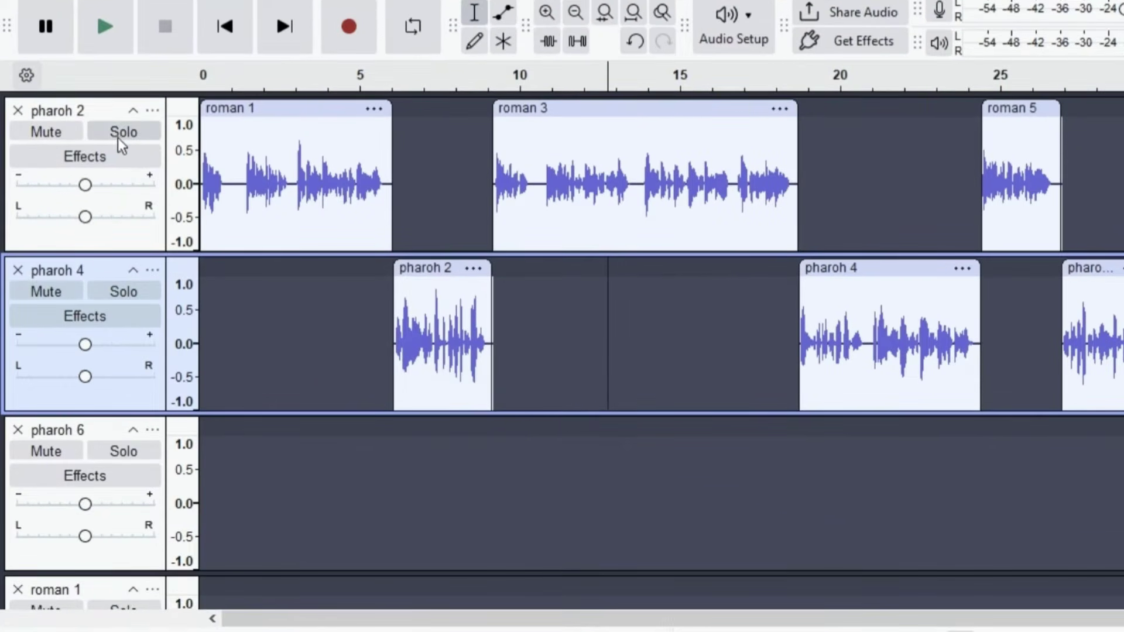
pyautogui.click(125, 135)
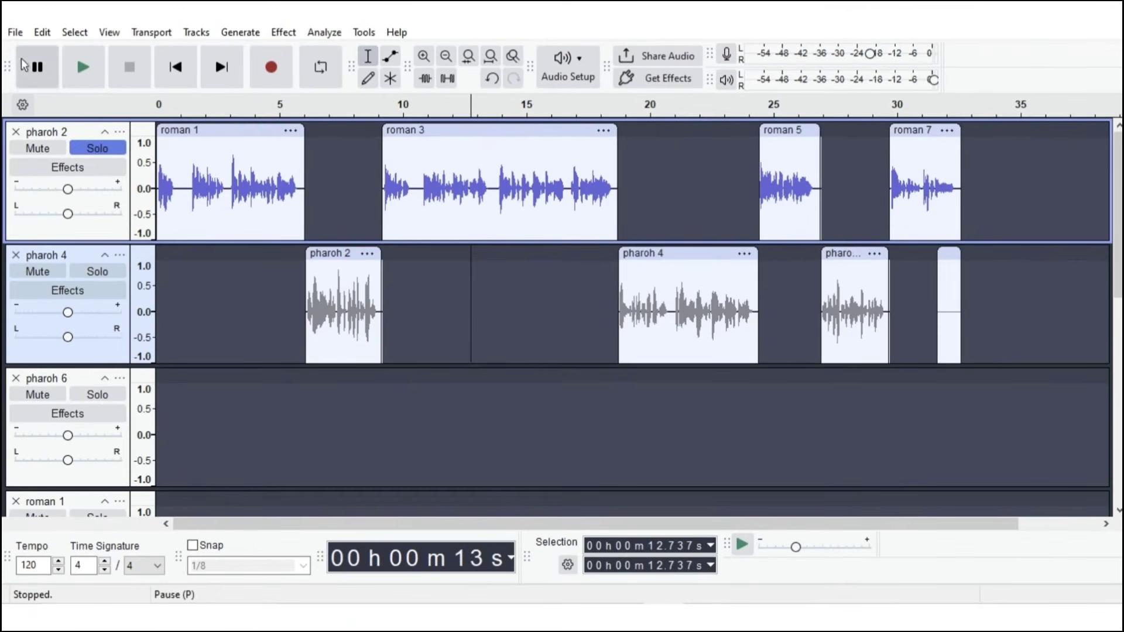
# Export the soloed Roman audio to the computer as "Roman scene 1.mp3", and solo the pharoh 4 track
pyautogui.click(15, 32)
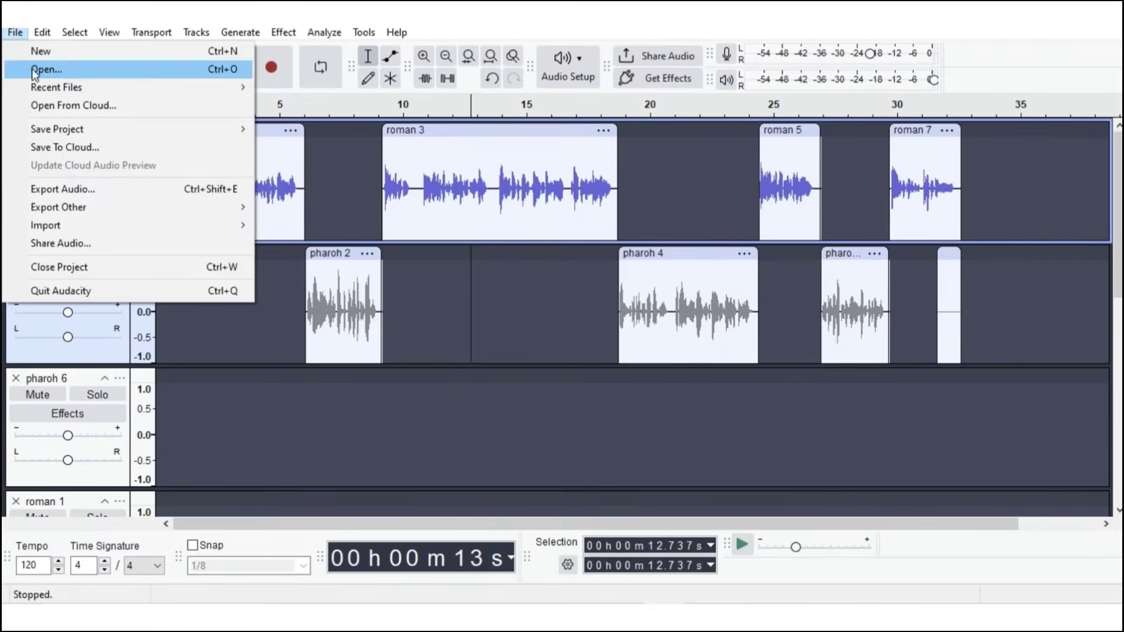
pyautogui.click(58, 189)
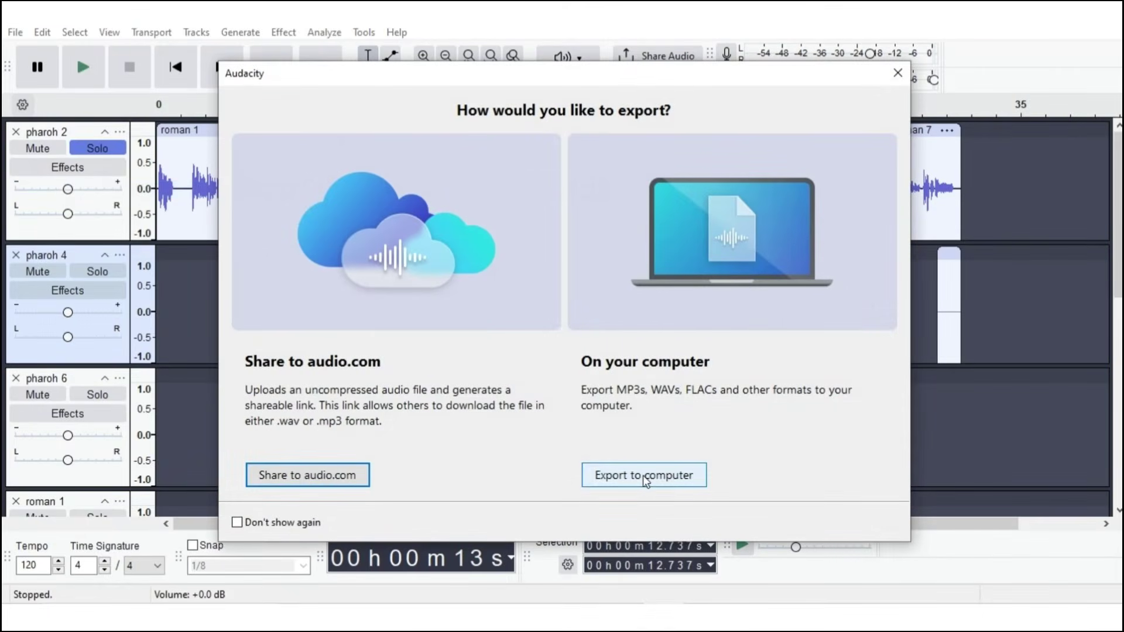
pyautogui.click(644, 475)
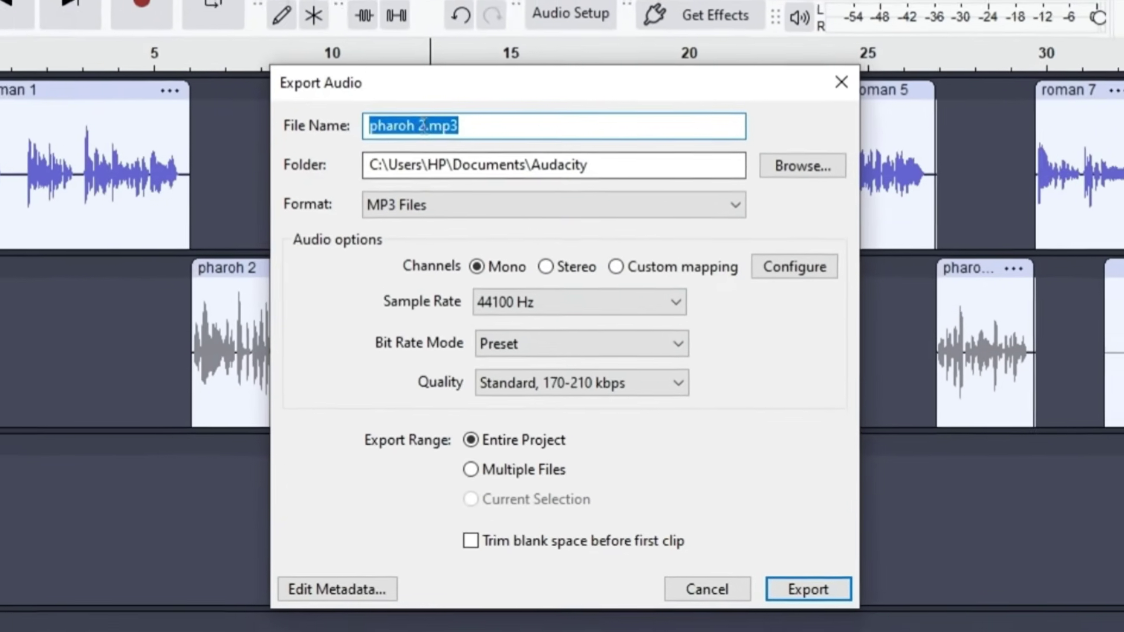
pyautogui.write('Ro')
pyautogui.write('man scen')
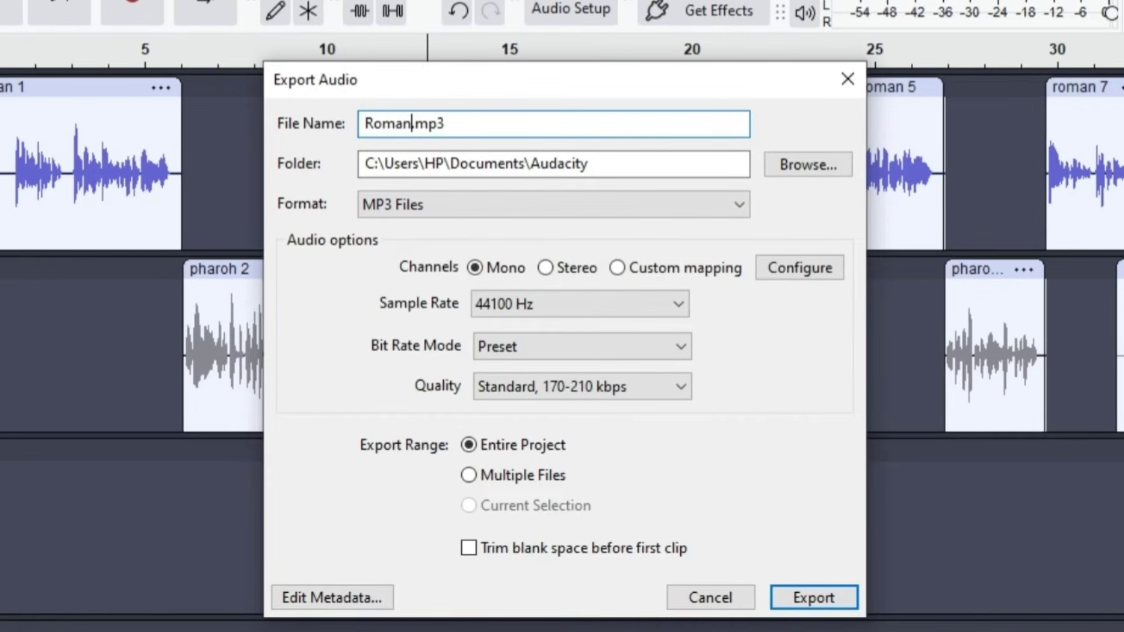
pyautogui.write('e 1')
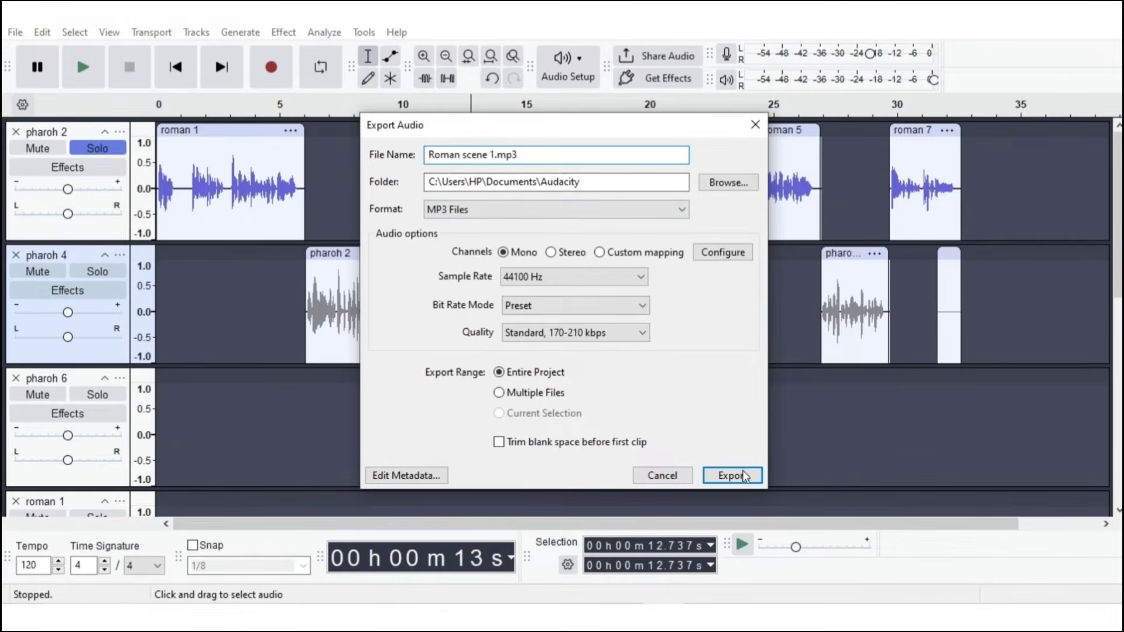
pyautogui.click(735, 476)
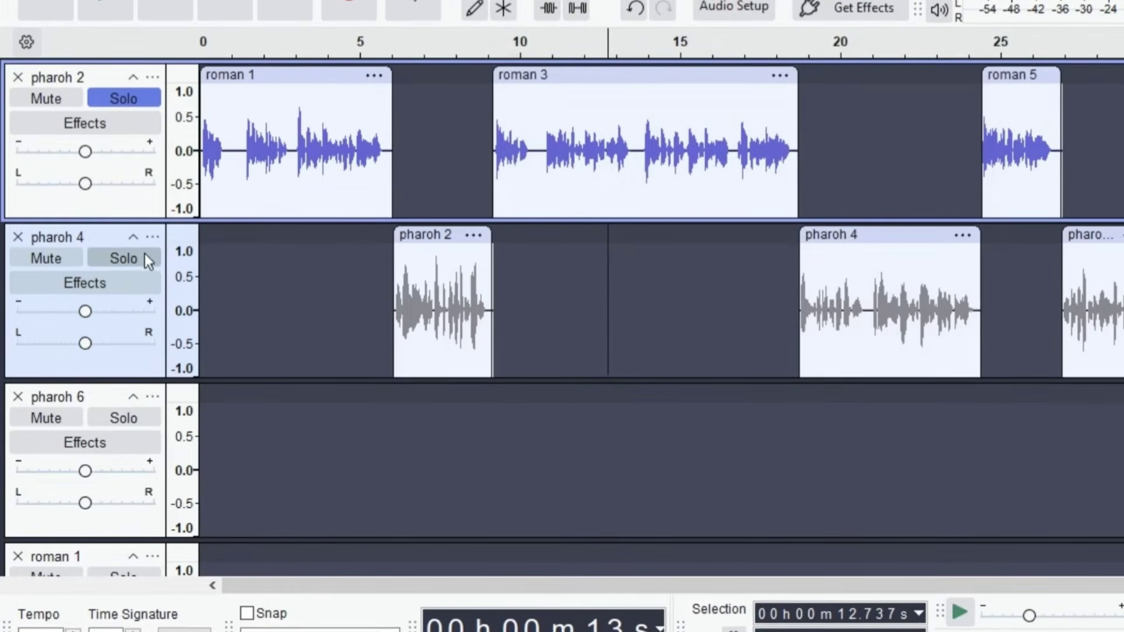
pyautogui.click(117, 256)
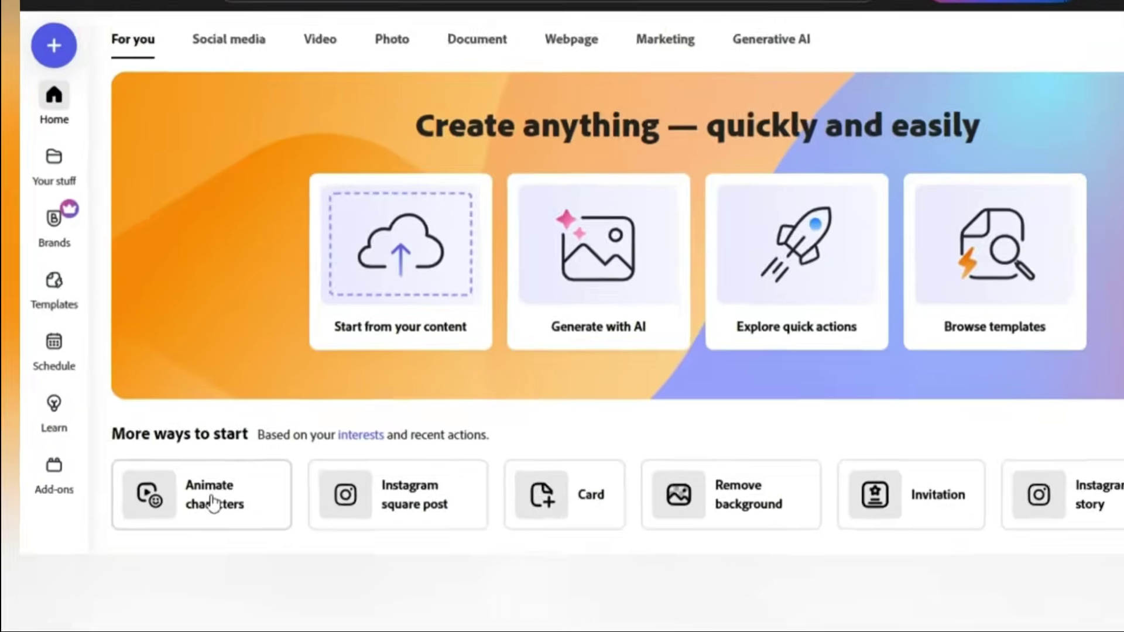
# In Adobe Express, start Animate characters with Zeno on a transparent background at the Instagram Landscape size, 1200 x 608
pyautogui.click(283, 461)
pyautogui.moveTo(295, 266); pyautogui.dragTo(293, 265)
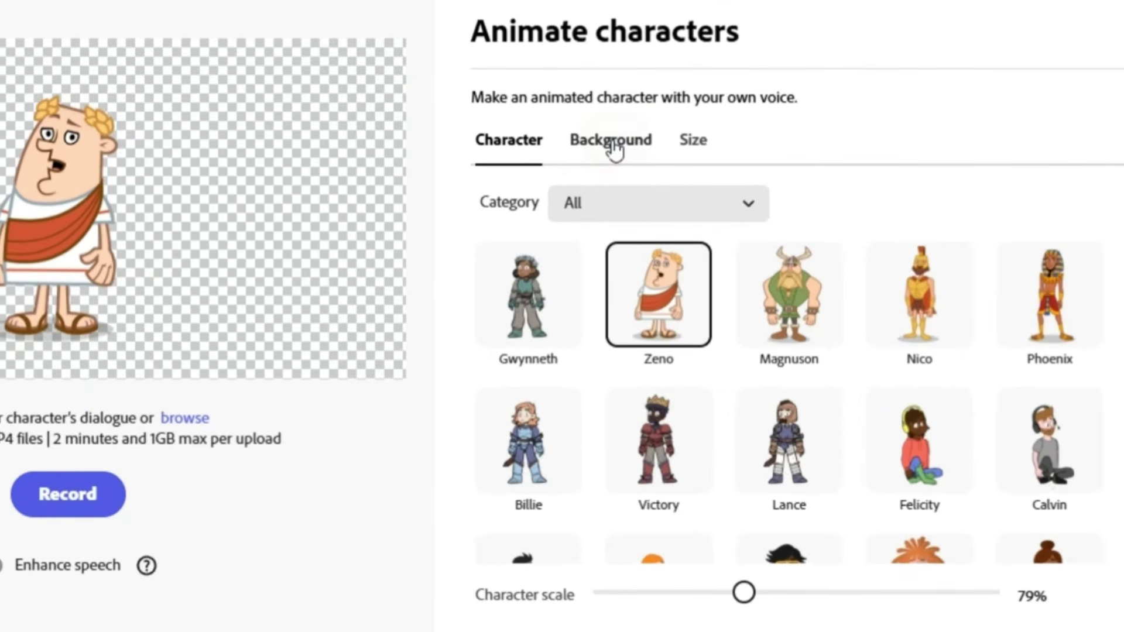
pyautogui.click(612, 147)
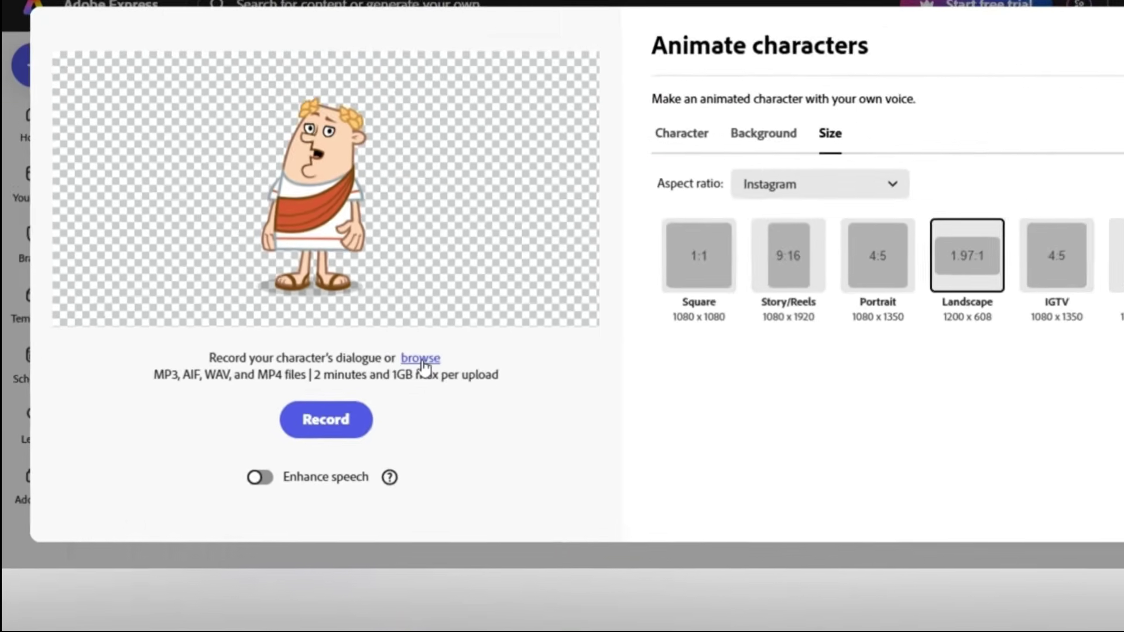
# Upload the "Roman scene 1" audio file as Zeno's dialogue
pyautogui.click(550, 276)
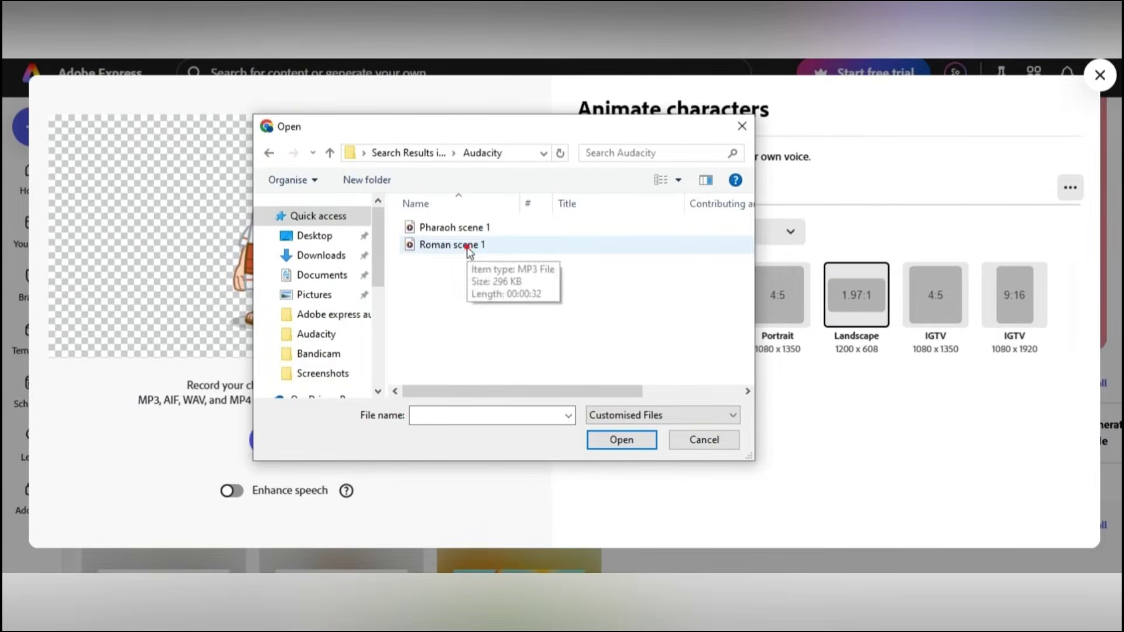
pyautogui.click(468, 246)
pyautogui.click(621, 439)
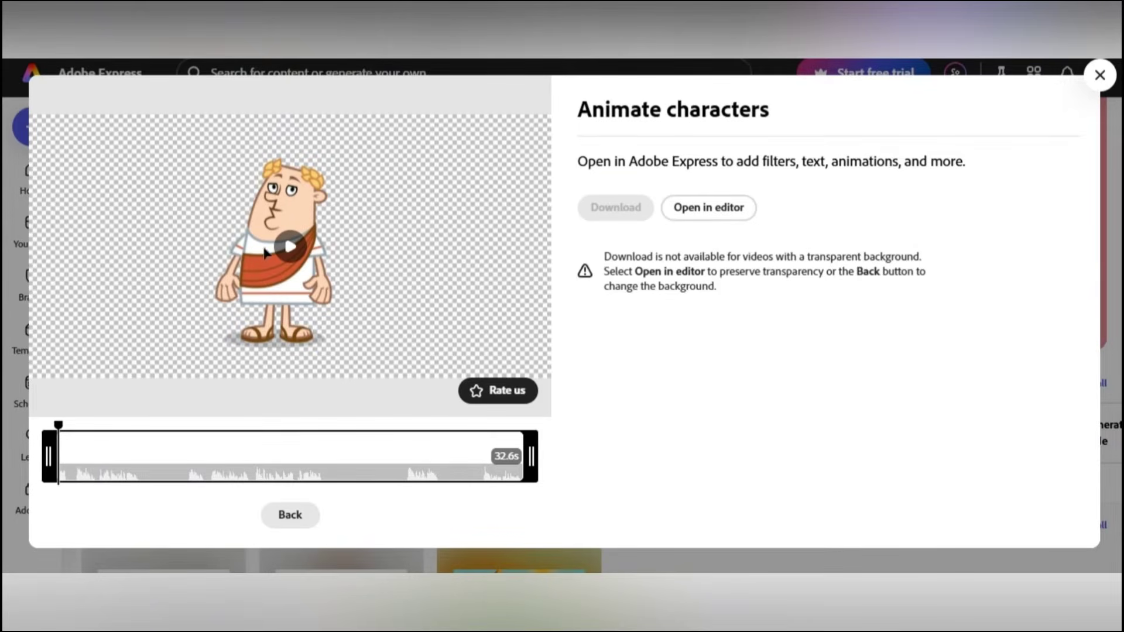
# Preview the Zeno animation and open it in the editor
pyautogui.click(284, 257)
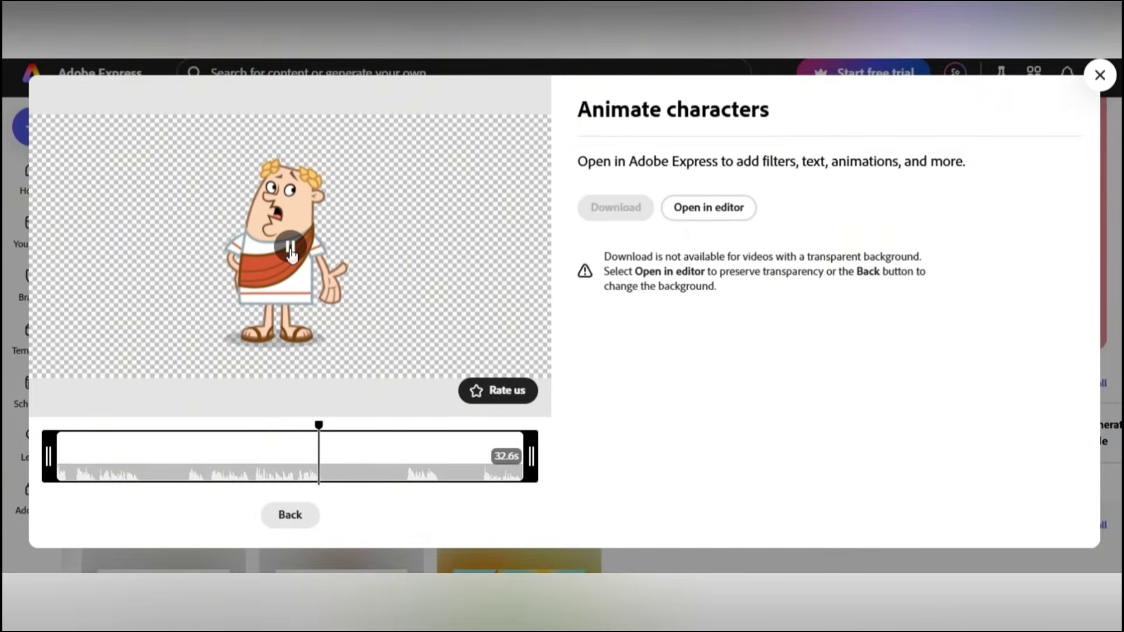
pyautogui.click(291, 253)
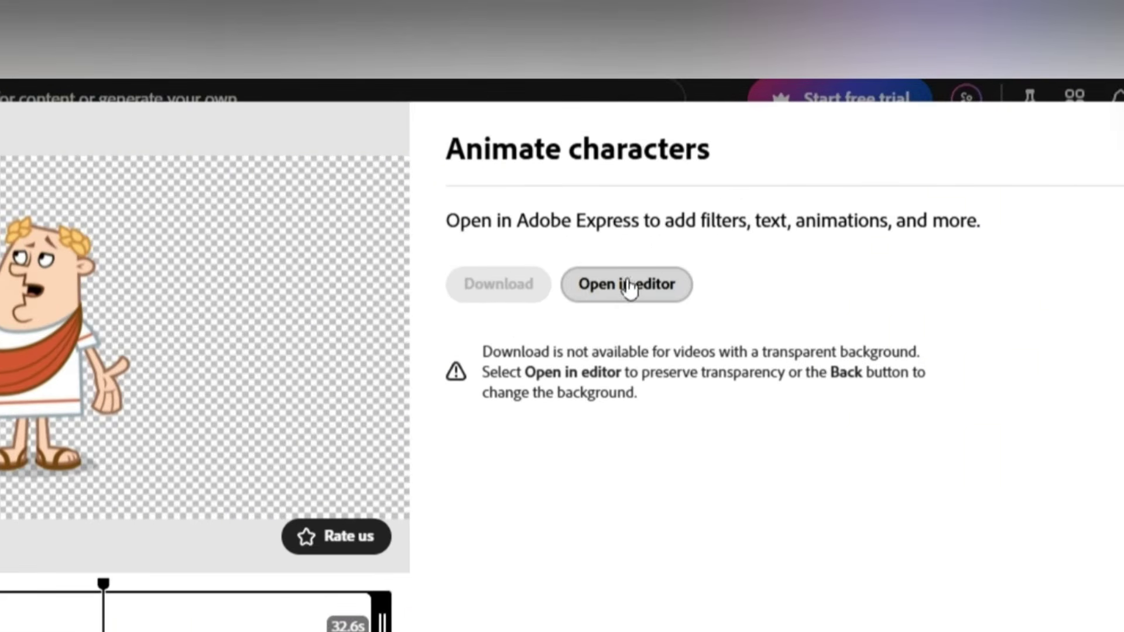
pyautogui.click(706, 209)
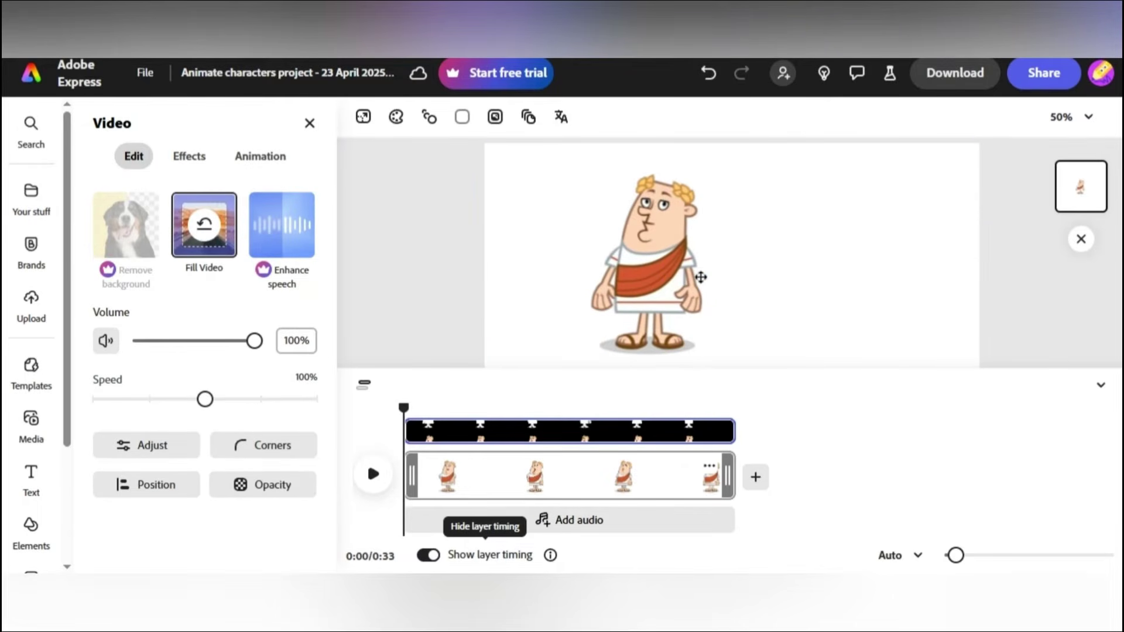
# Animate the Phoenix character with the "Pharaoh scene 1" audio and open the result in the editor
pyautogui.click(721, 289)
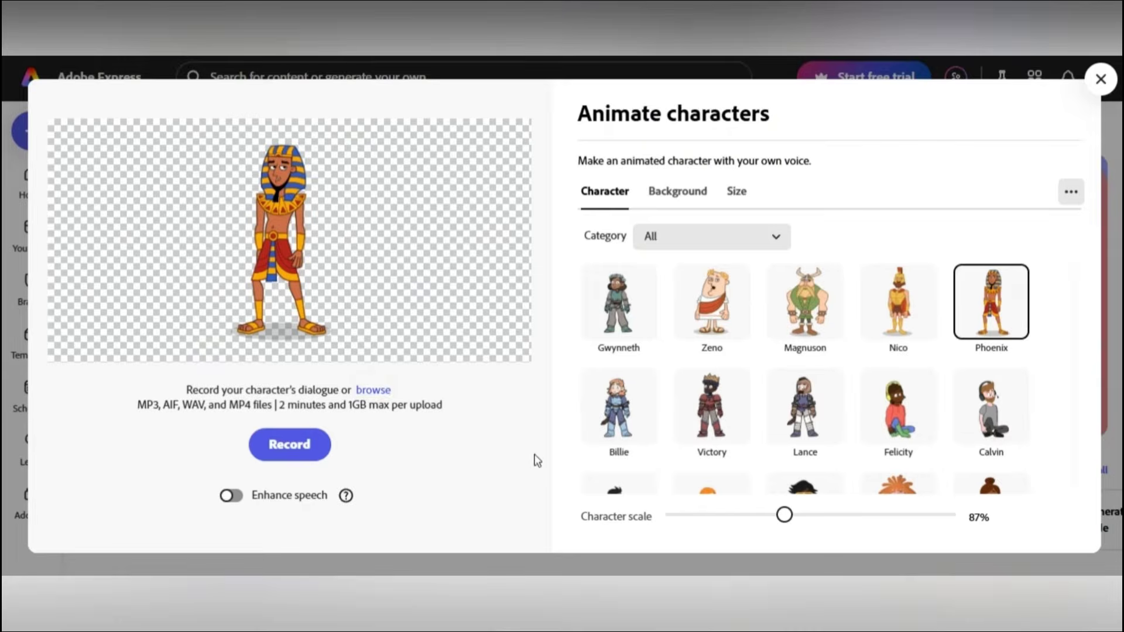
pyautogui.click(474, 432)
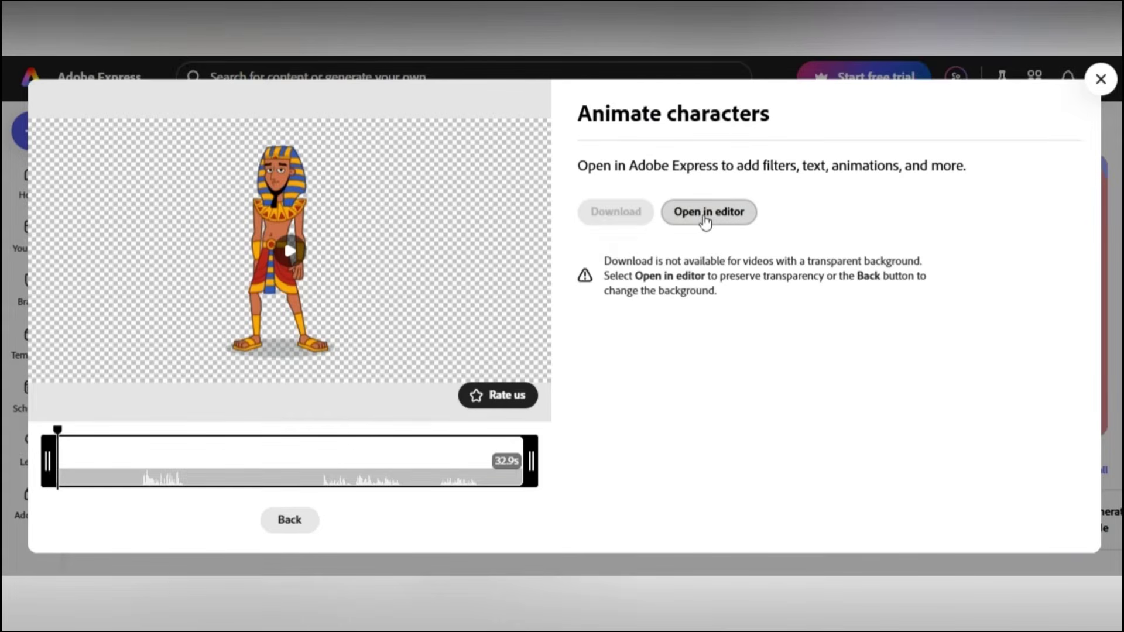
pyautogui.click(705, 218)
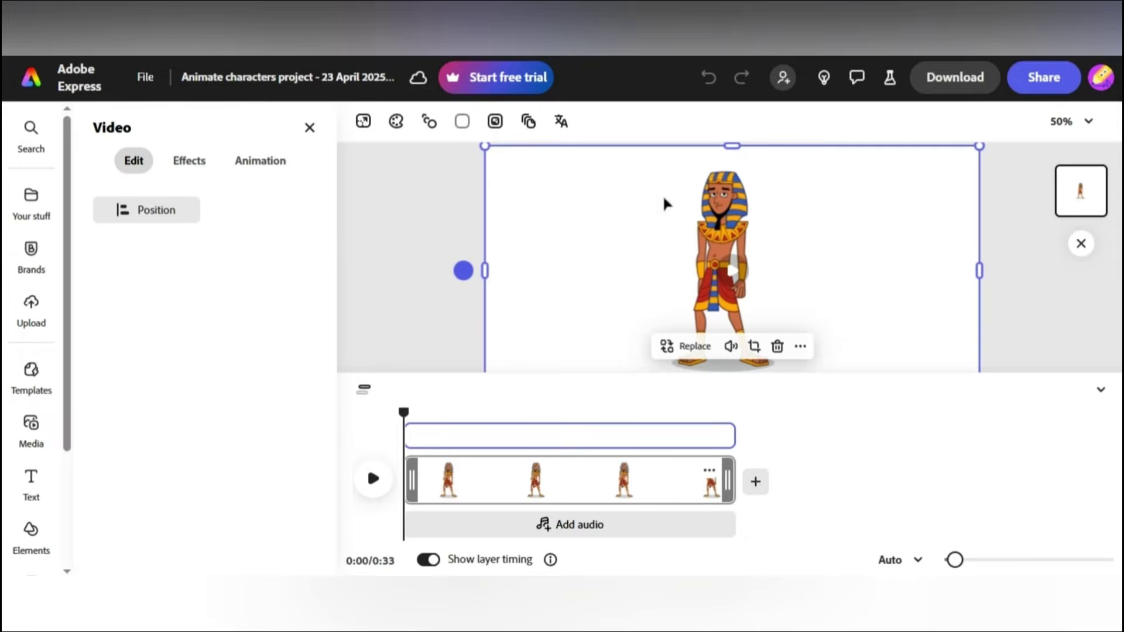
# Copy the Pharaoh video from its project and paste it onto the page with the Roman King
pyautogui.rightClick(664, 198)
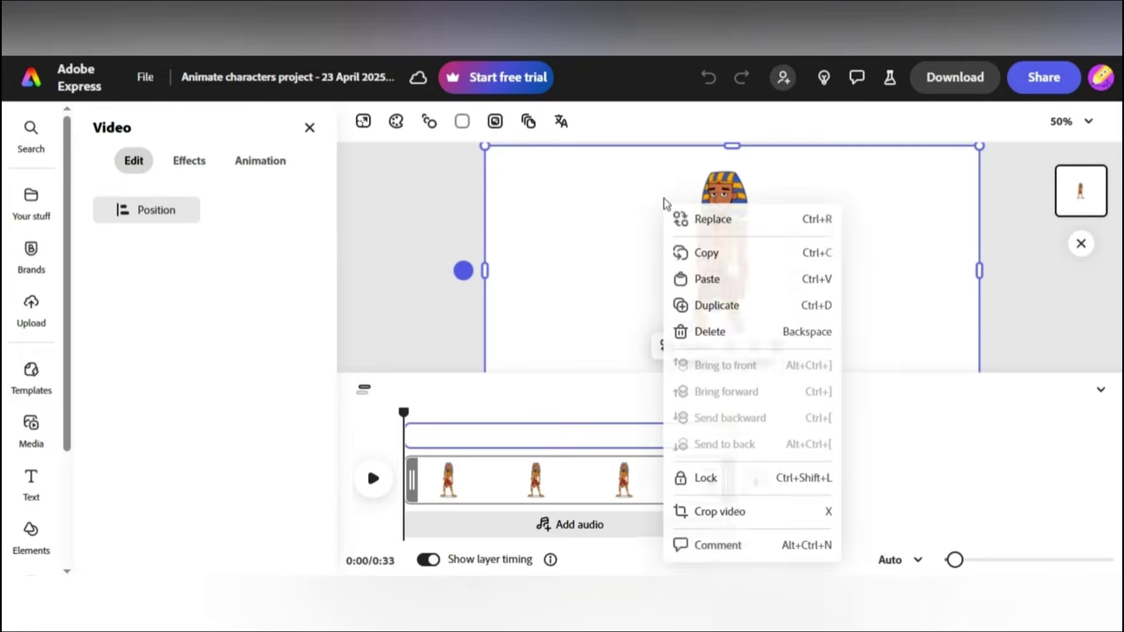
pyautogui.click(692, 256)
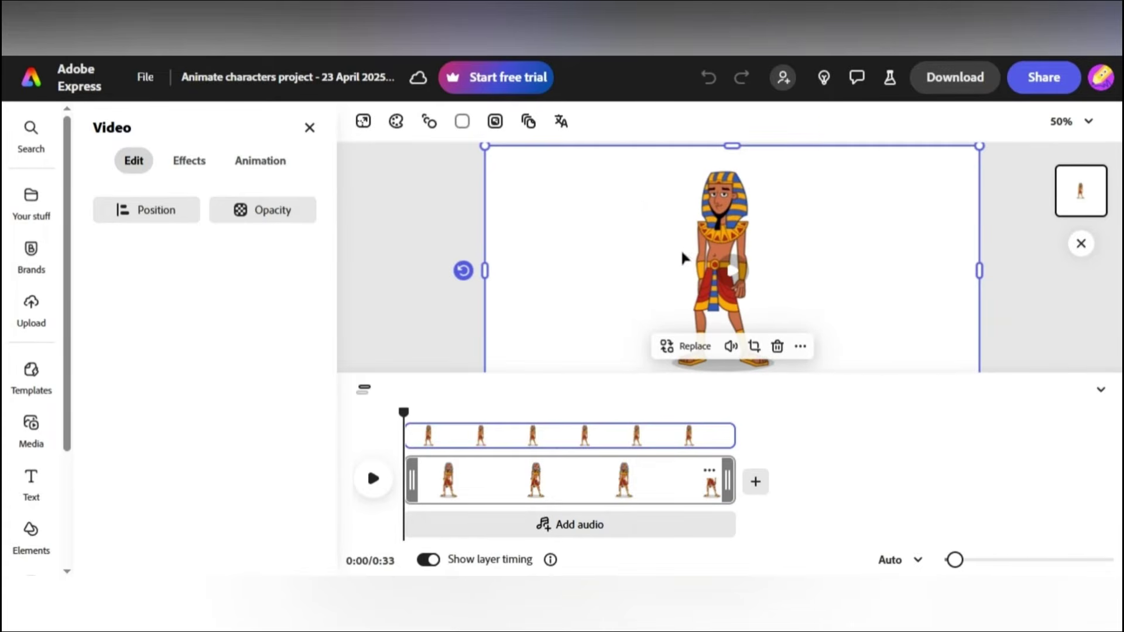
pyautogui.press('Delete')
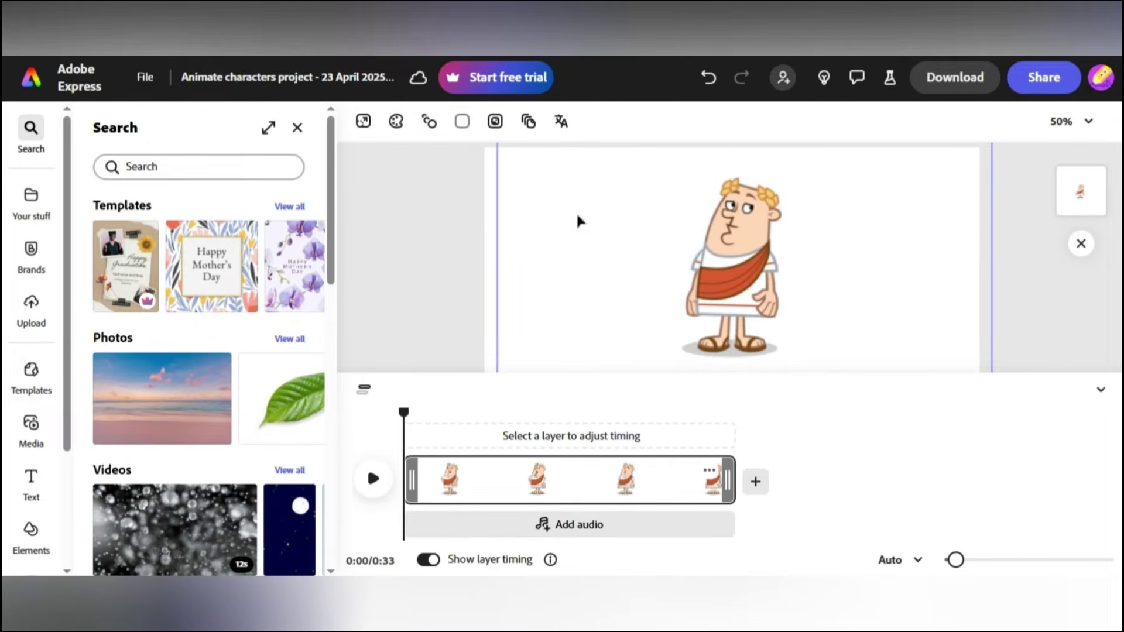
pyautogui.click(578, 220)
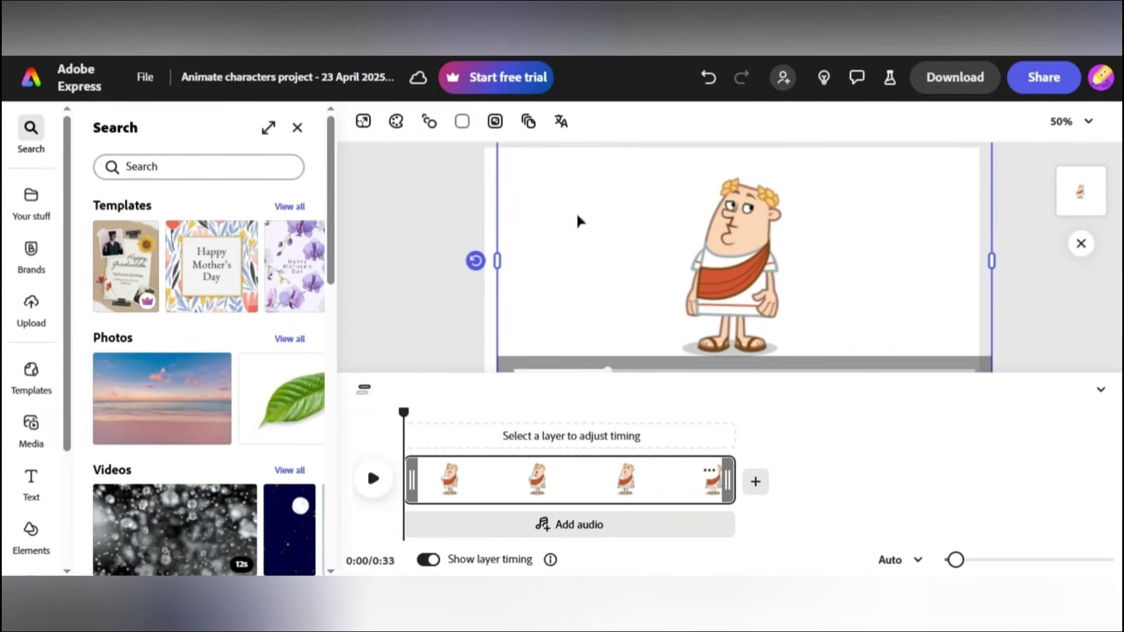
pyautogui.rightClick(577, 221)
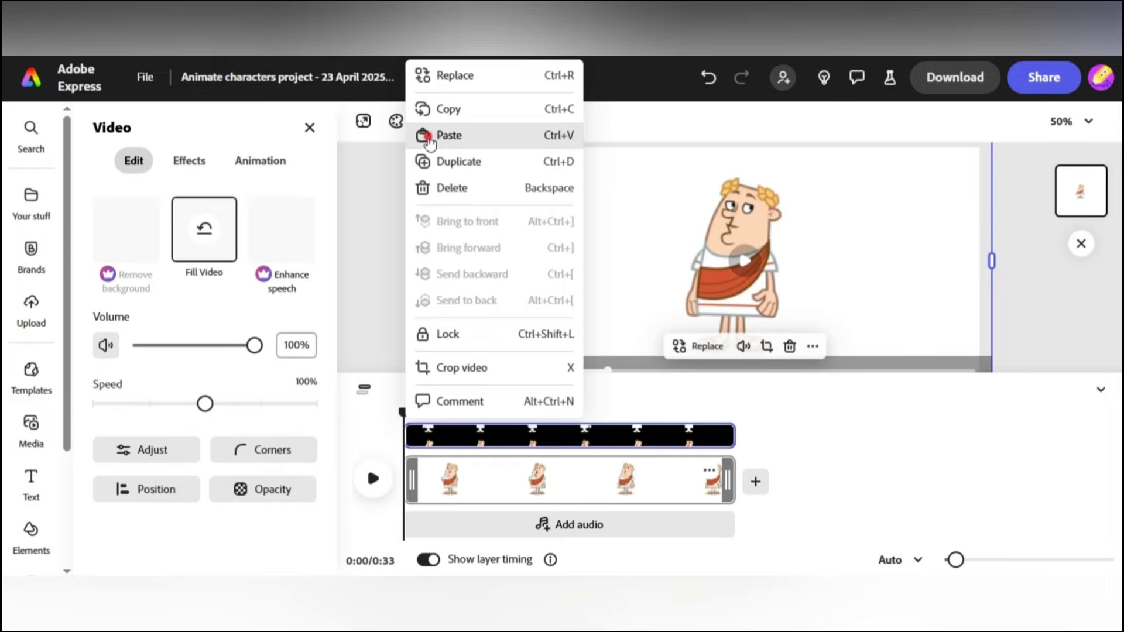
pyautogui.click(429, 138)
# Place the Pharaoh to the left of the Roman King and flip the Pharaoh horizontally
pyautogui.moveTo(719, 221); pyautogui.dragTo(587, 203)
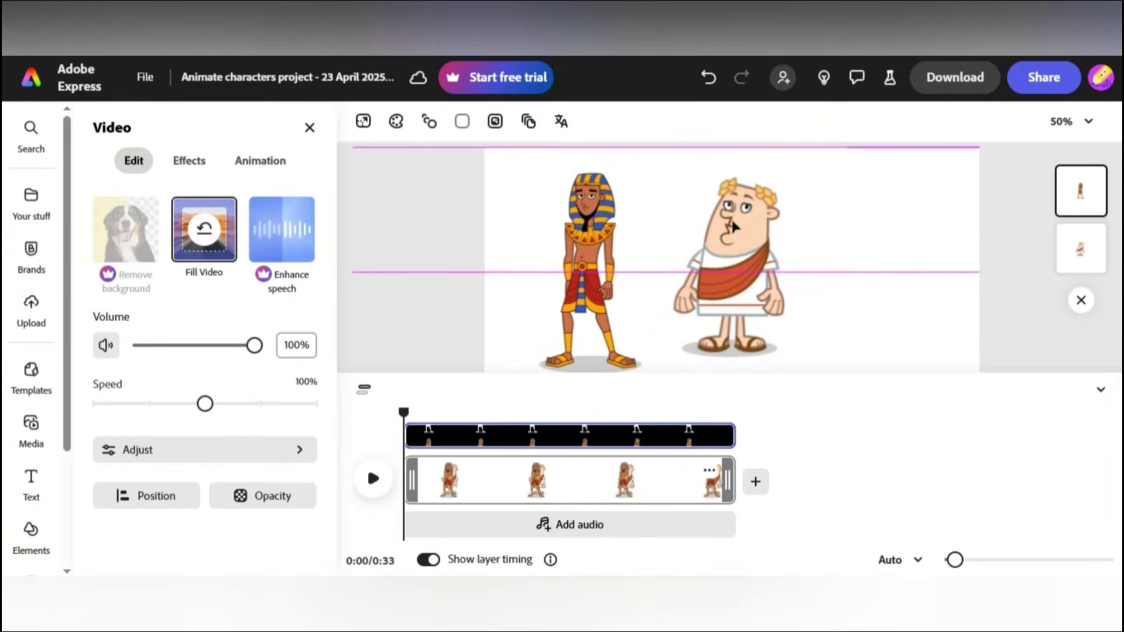
pyautogui.hotkey('ctrl', 'z')
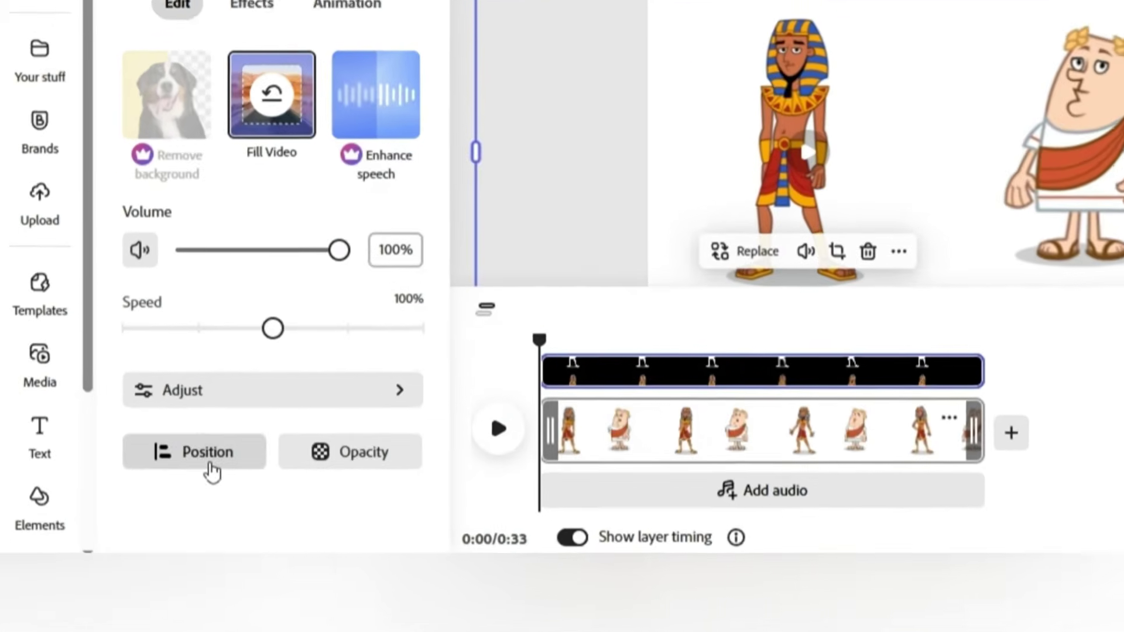
pyautogui.click(158, 502)
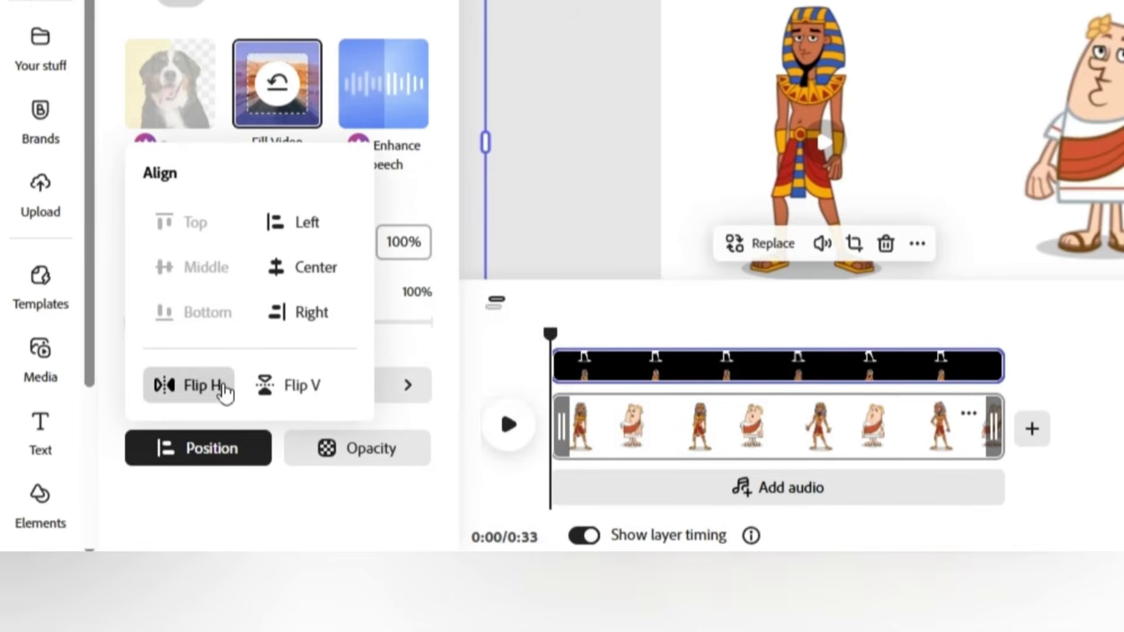
pyautogui.click(224, 393)
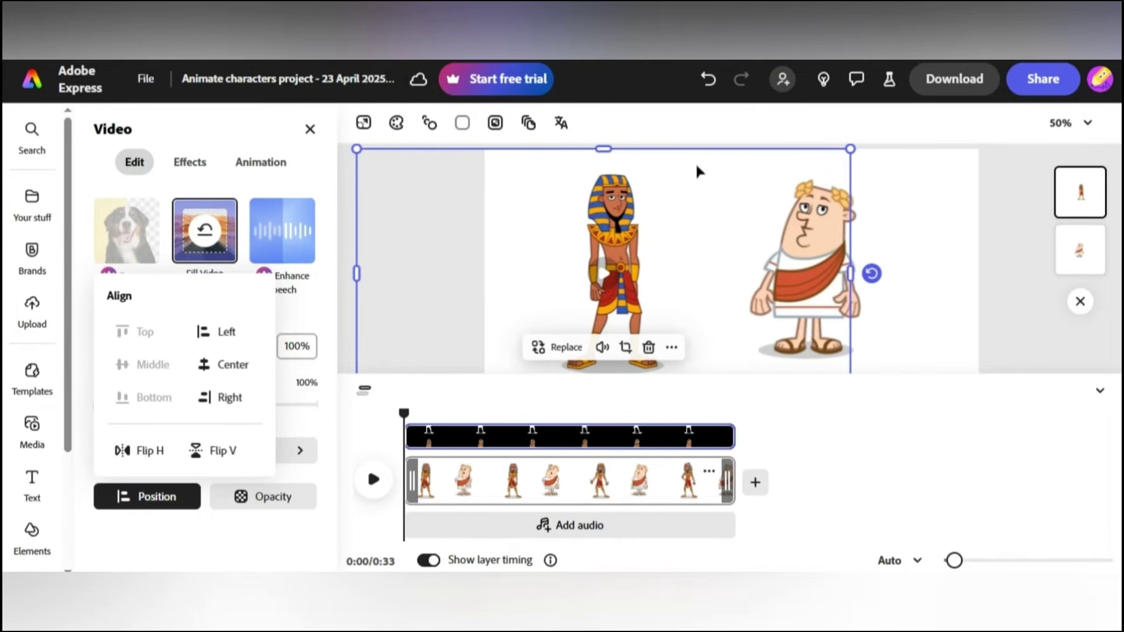
# Scale down the Pharaoh and Roman King videos and arrange the two characters facing each other on the page
pyautogui.click(454, 219)
pyautogui.moveTo(455, 218); pyautogui.dragTo(425, 214)
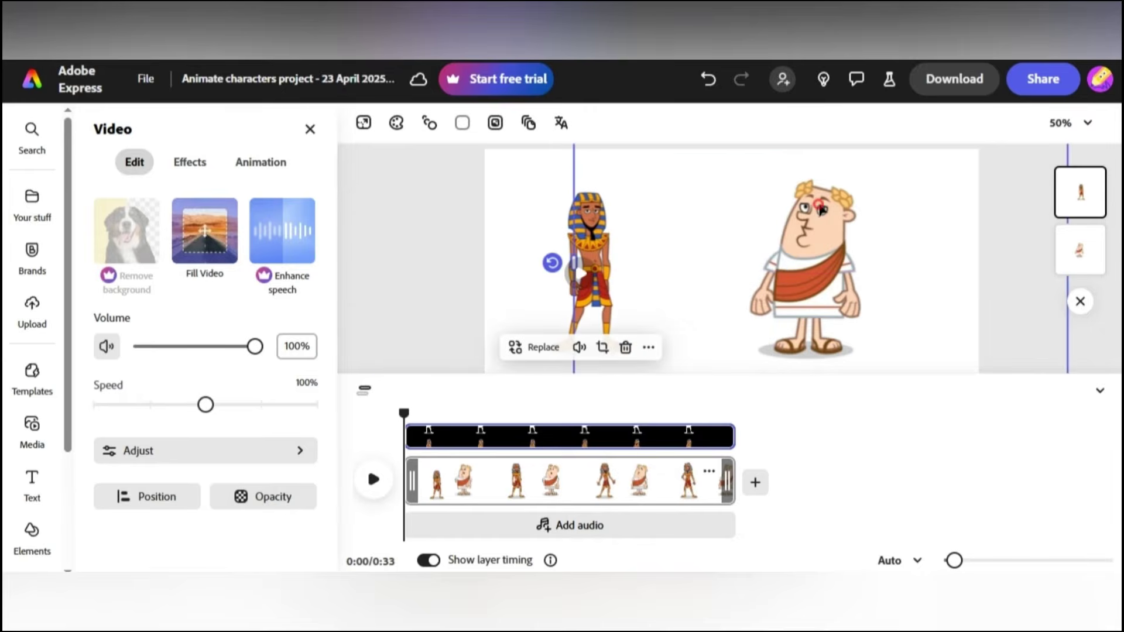
pyautogui.click(708, 203)
pyautogui.moveTo(634, 192); pyautogui.dragTo(685, 227)
pyautogui.moveTo(845, 263); pyautogui.dragTo(826, 230)
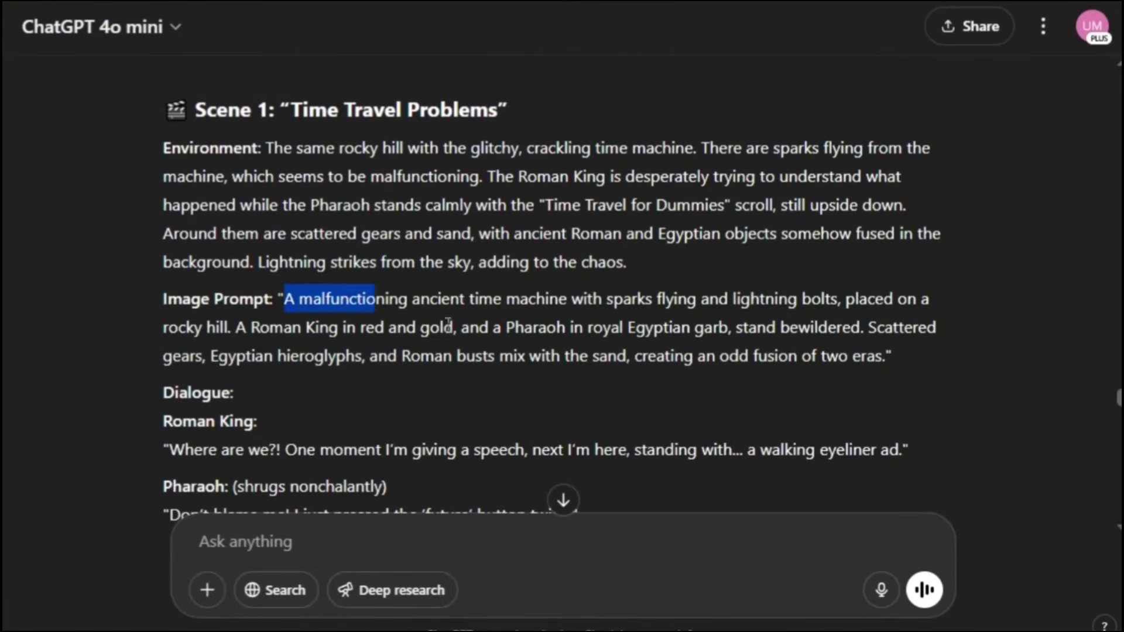
# In ChatGPT, copy the Scene 1 image prompt into a new message and put "Creat an animated image of" before it
pyautogui.moveTo(448, 324); pyautogui.dragTo(878, 356)
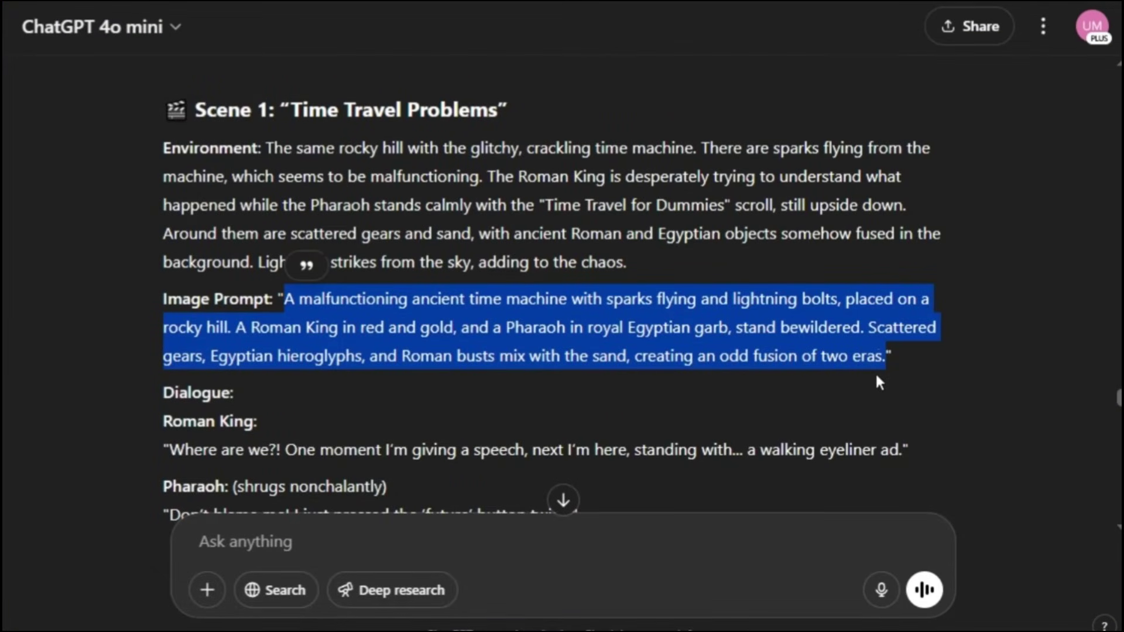
pyautogui.click(306, 545)
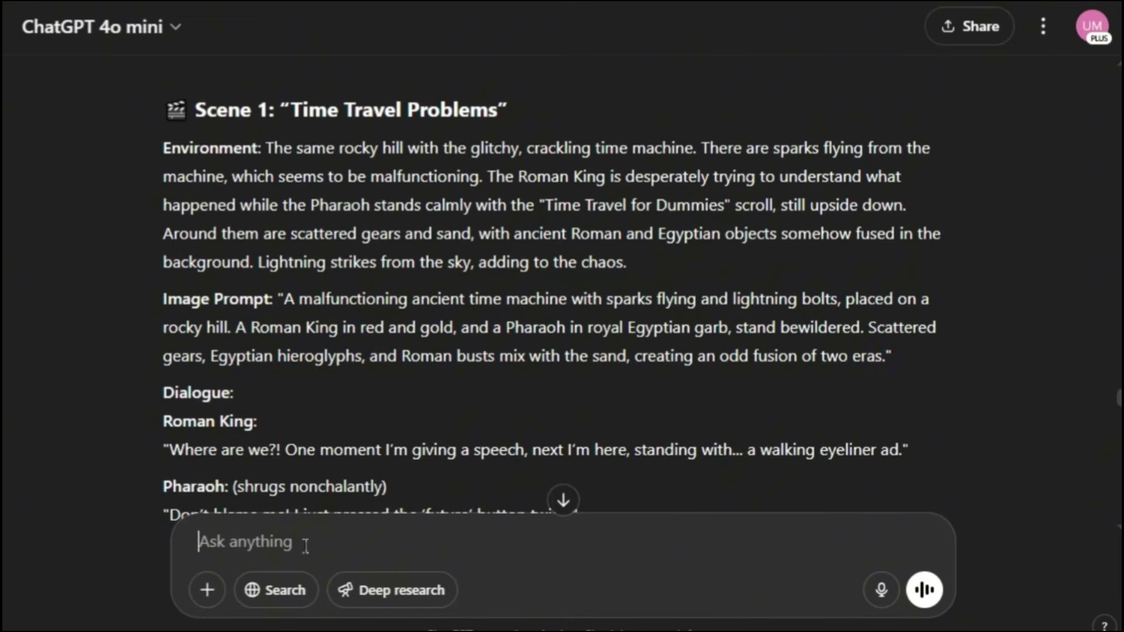
pyautogui.hotkey('ctrl', 'v')
pyautogui.click(85, 460)
pyautogui.write('Creat an animated image of')
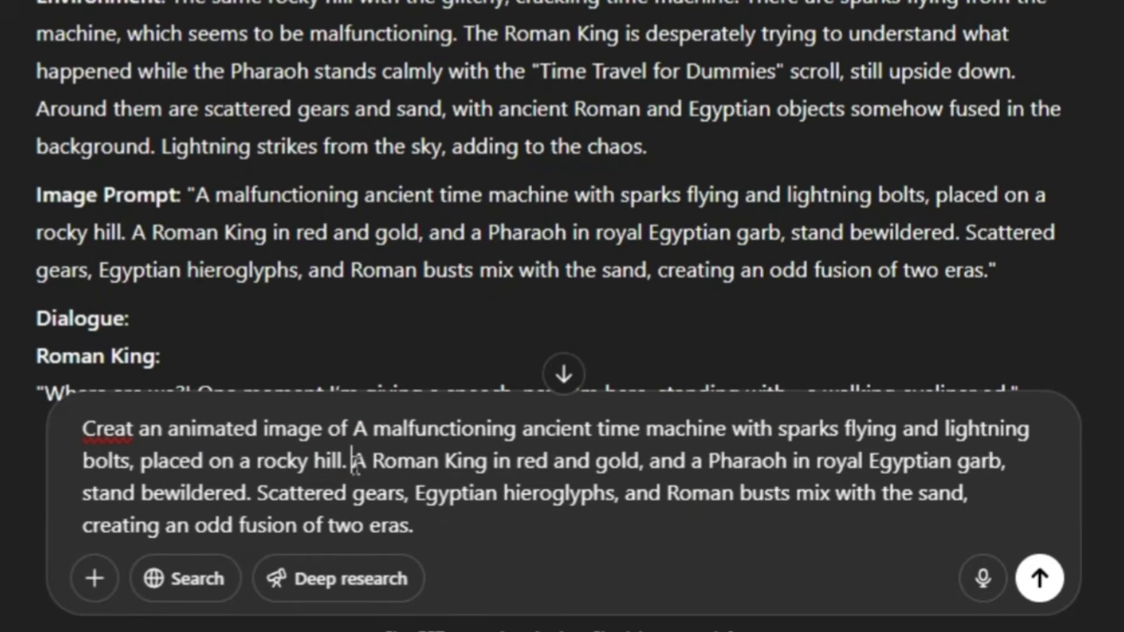
# Remove the sentence about the Roman King and Pharaoh standing bewildered from the prompt and send it
pyautogui.moveTo(353, 461); pyautogui.dragTo(253, 490)
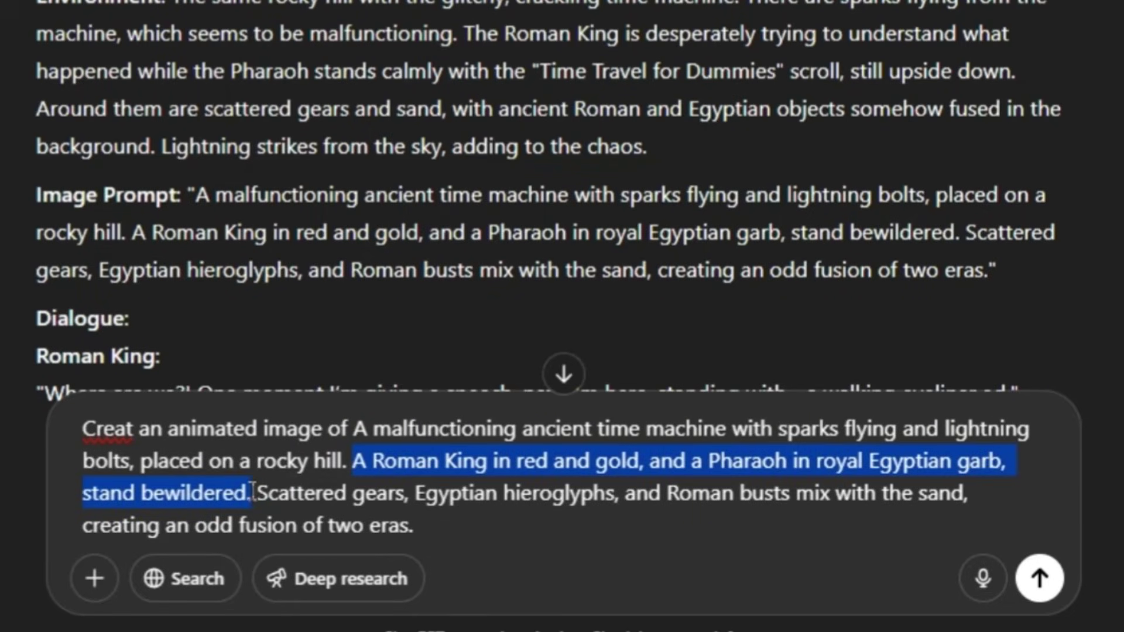
pyautogui.press('BackSpace')
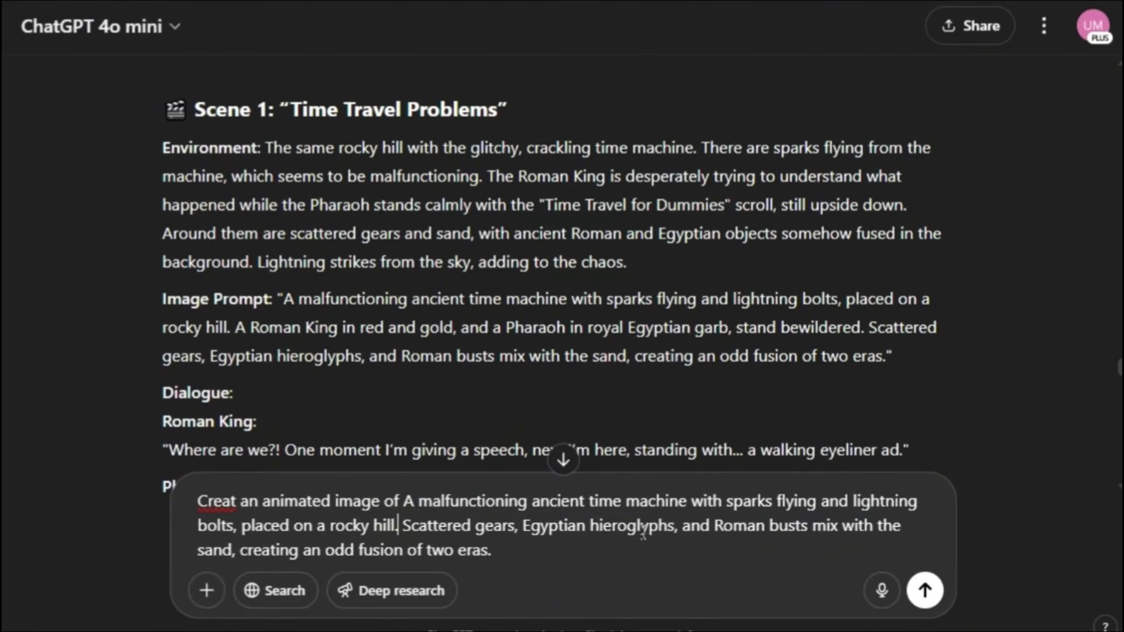
pyautogui.click(918, 596)
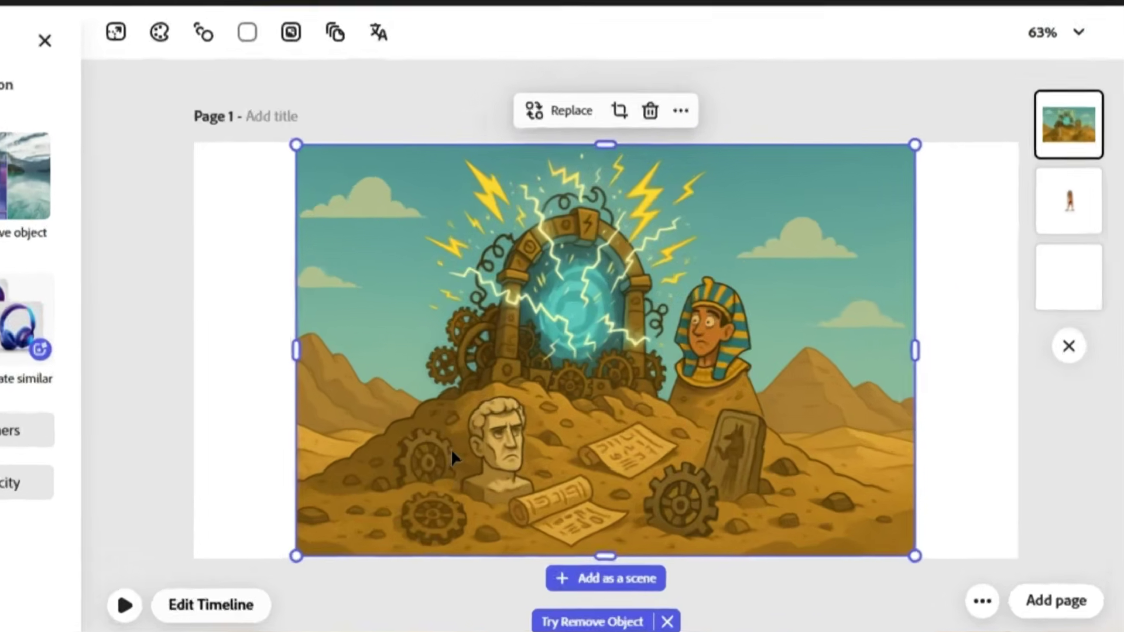
# Back in Adobe Express, send the time machine image behind both characters and enlarge it to fill the whole page
pyautogui.moveTo(615, 447); pyautogui.dragTo(1076, 222)
pyautogui.moveTo(1061, 149); pyautogui.dragTo(301, 343)
pyautogui.moveTo(252, 564); pyautogui.dragTo(143, 631)
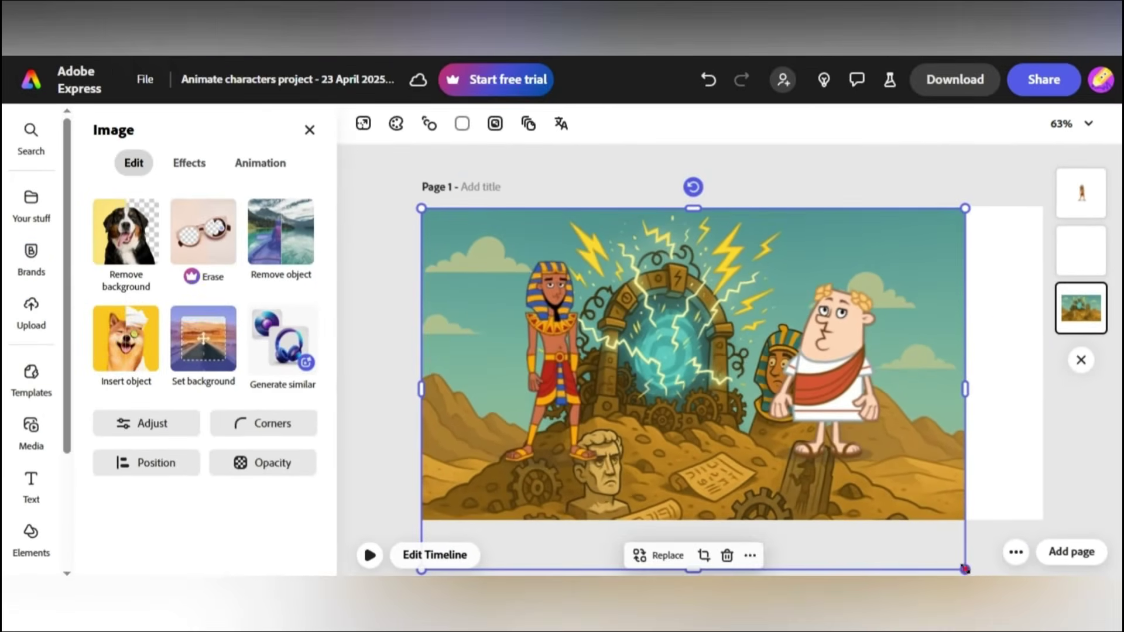
pyautogui.moveTo(965, 569); pyautogui.dragTo(1041, 603)
# Lower the Pharaoh and the Roman King slightly so they stand on the rocky ground, and start the project download
pyautogui.click(568, 321)
pyautogui.moveTo(568, 321); pyautogui.dragTo(581, 345)
pyautogui.moveTo(870, 338); pyautogui.dragTo(885, 379)
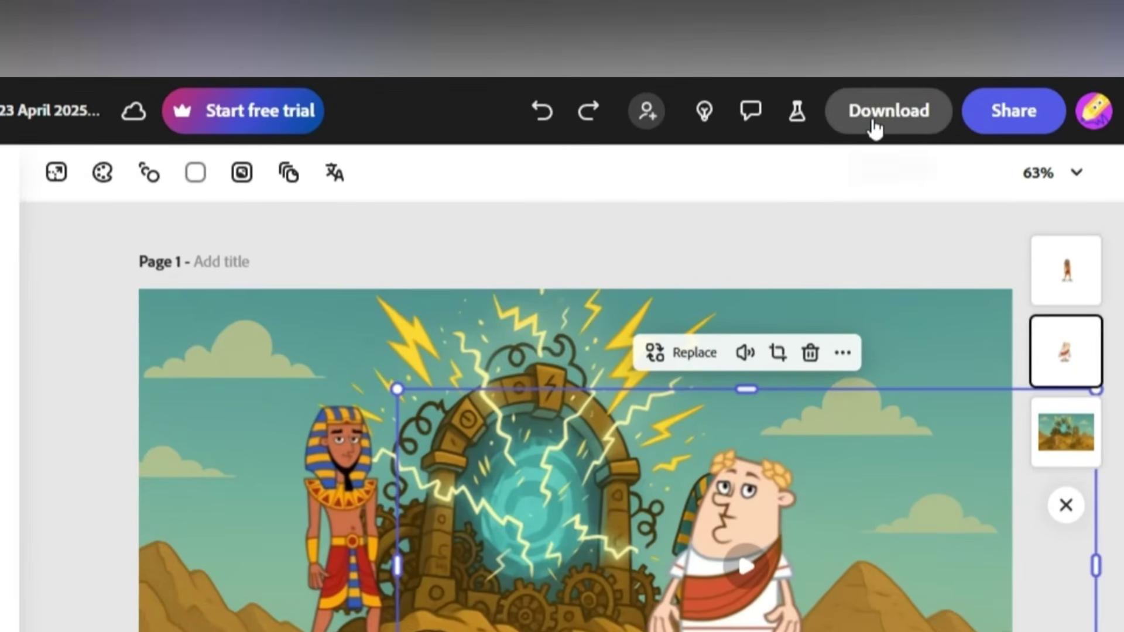
pyautogui.click(872, 117)
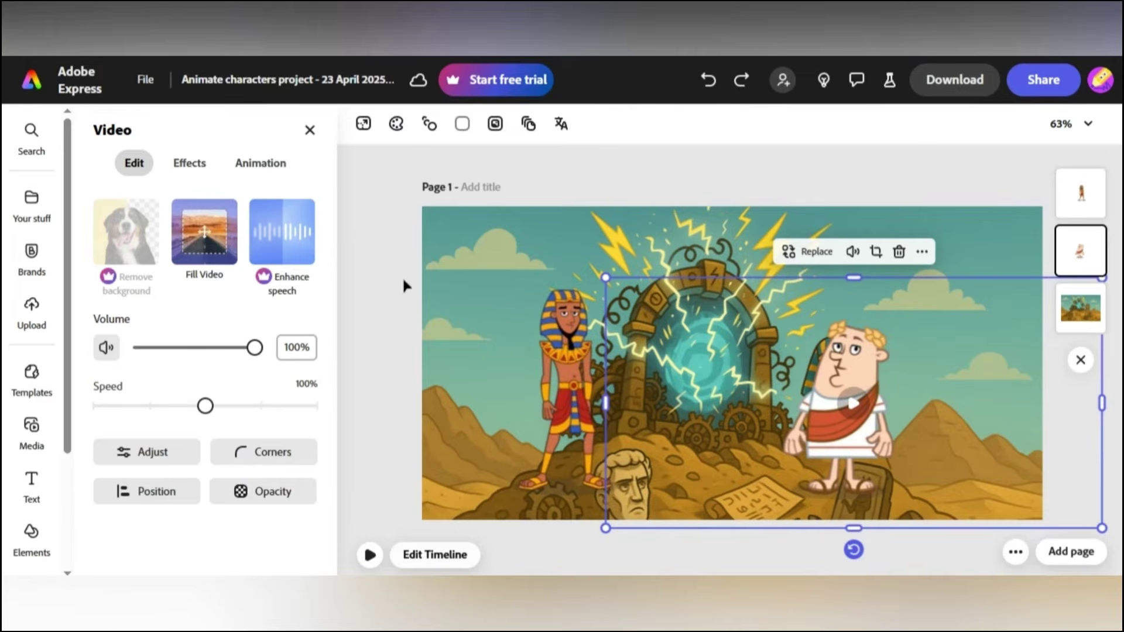
# In Animate characters, give Zeno a light green custom color background and browse for the dialogue audio
pyautogui.click(474, 219)
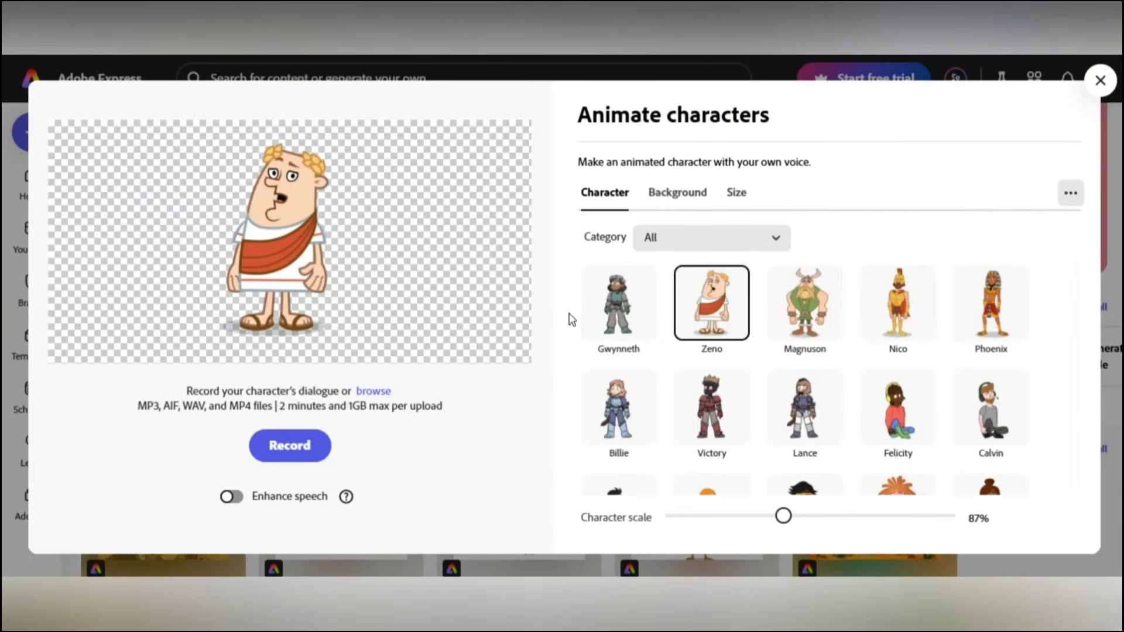
pyautogui.click(682, 200)
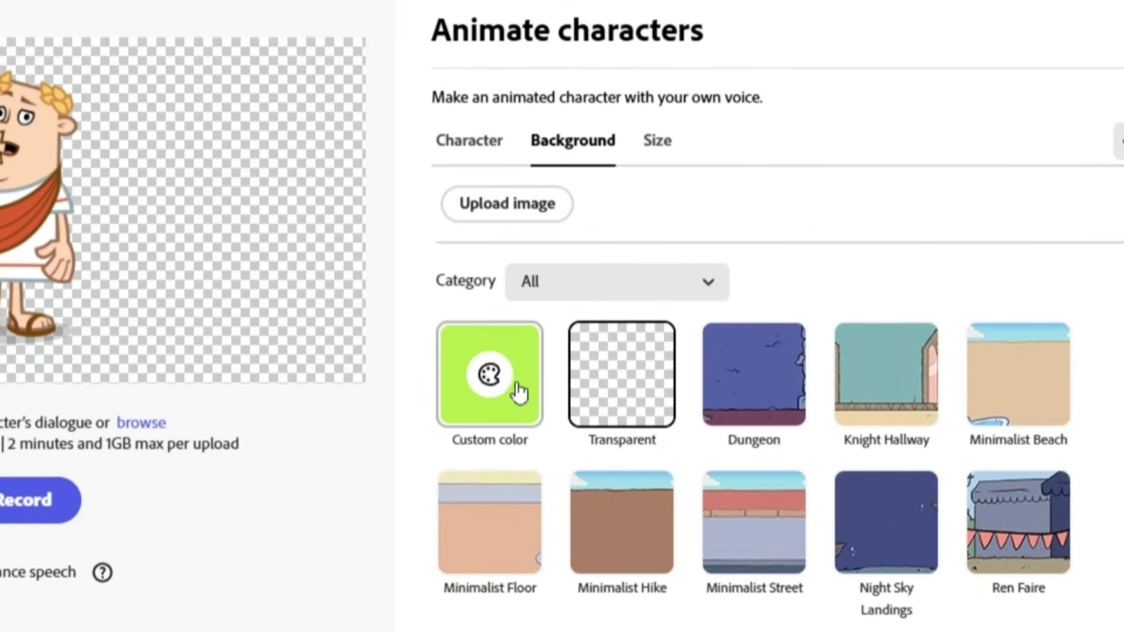
pyautogui.click(491, 377)
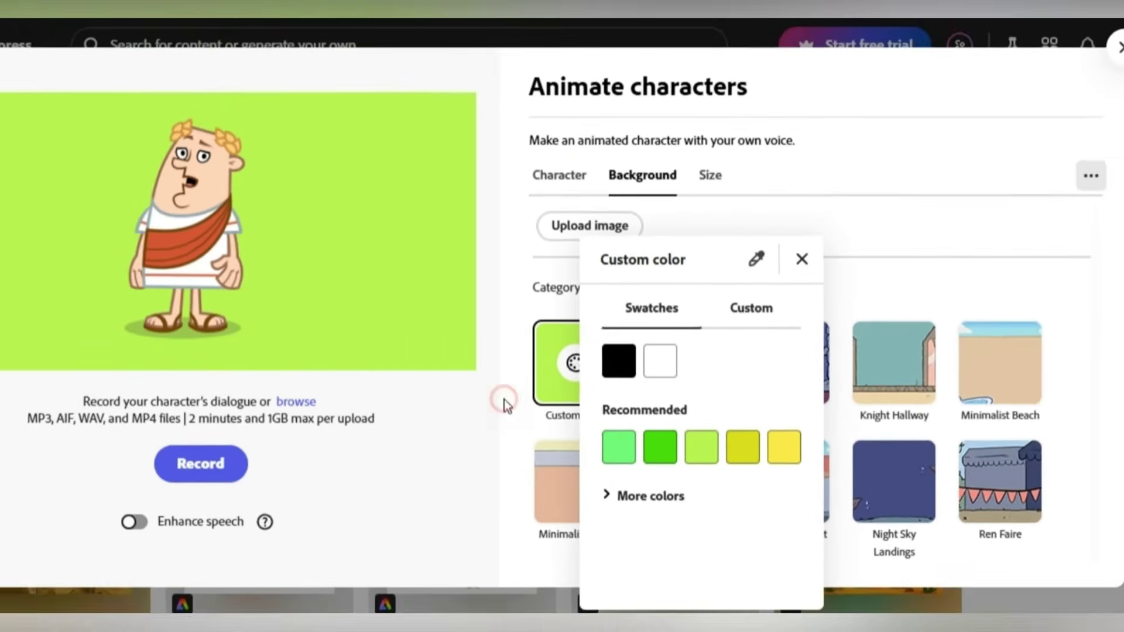
pyautogui.click(364, 400)
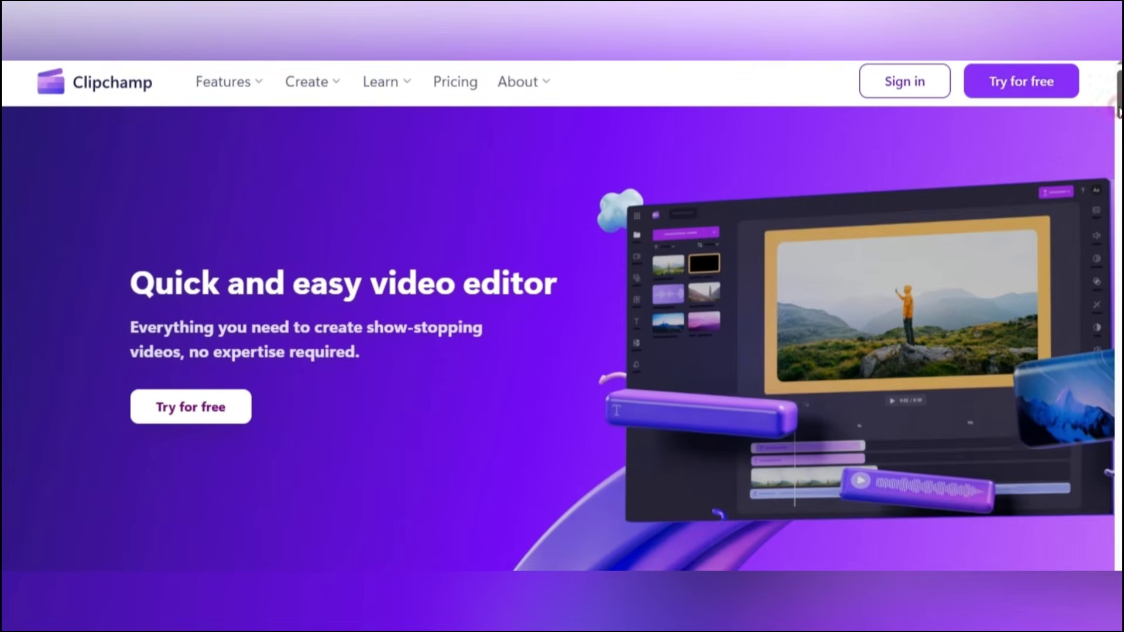
# In Clipchamp, create a new video and add Pharaoh-scene-1.mp4 to the timeline with Roman-scene-1.mp4 on the track above it
pyautogui.scroll(-1, 1118, 114)
pyautogui.scroll(1, 1119, 111)
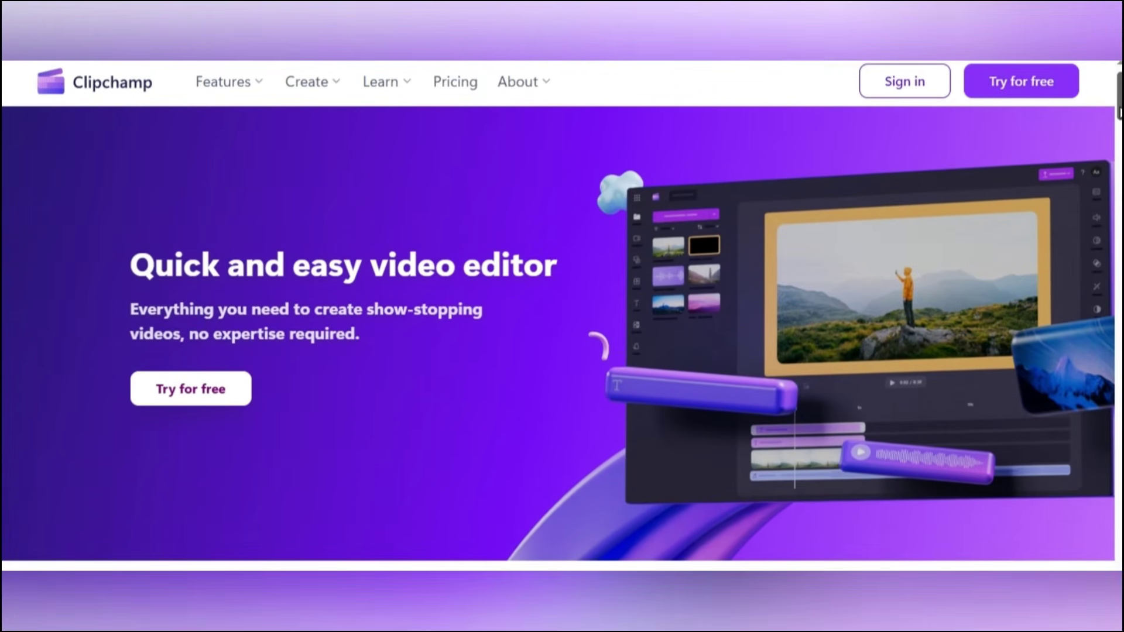
pyautogui.scroll(-1, 558, 370)
pyautogui.scroll(1, 559, 371)
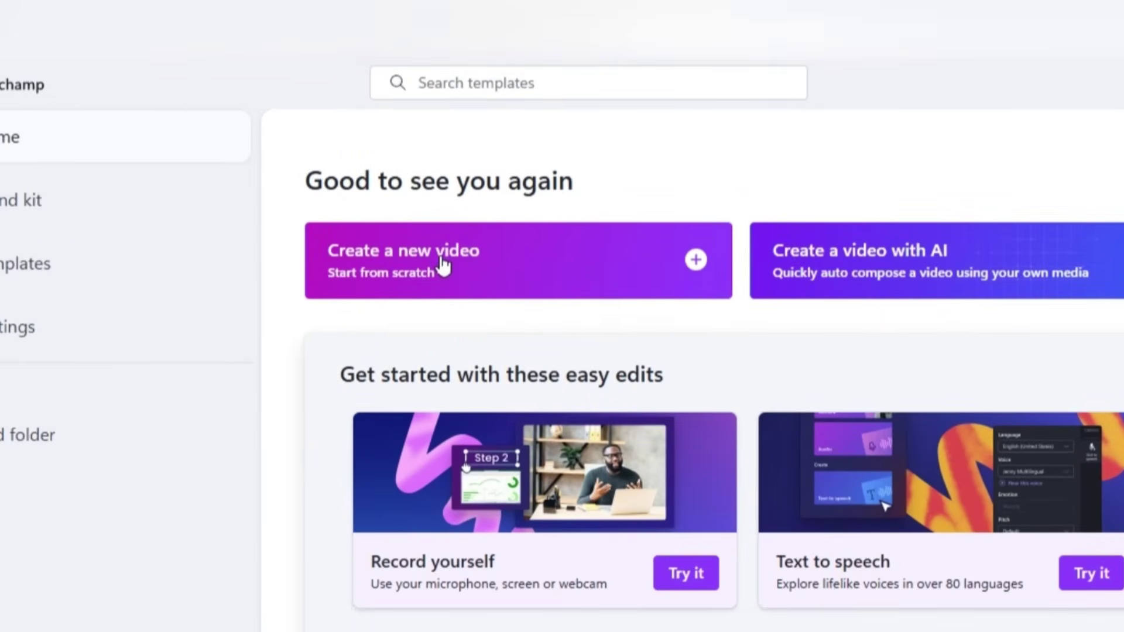
pyautogui.click(443, 265)
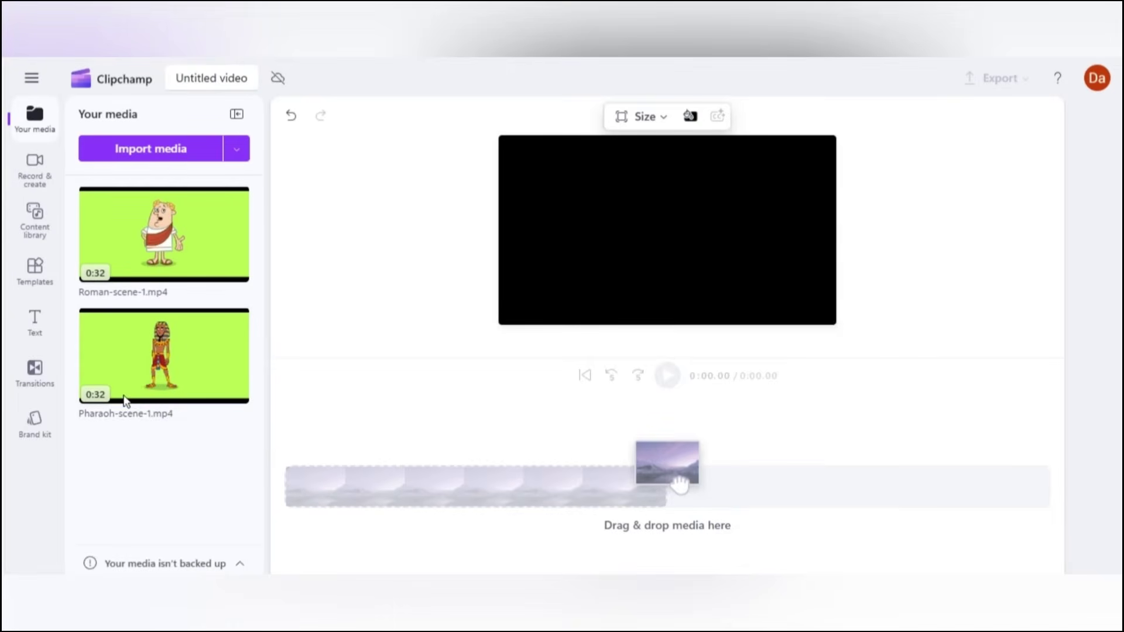
pyautogui.moveTo(126, 350); pyautogui.dragTo(313, 486)
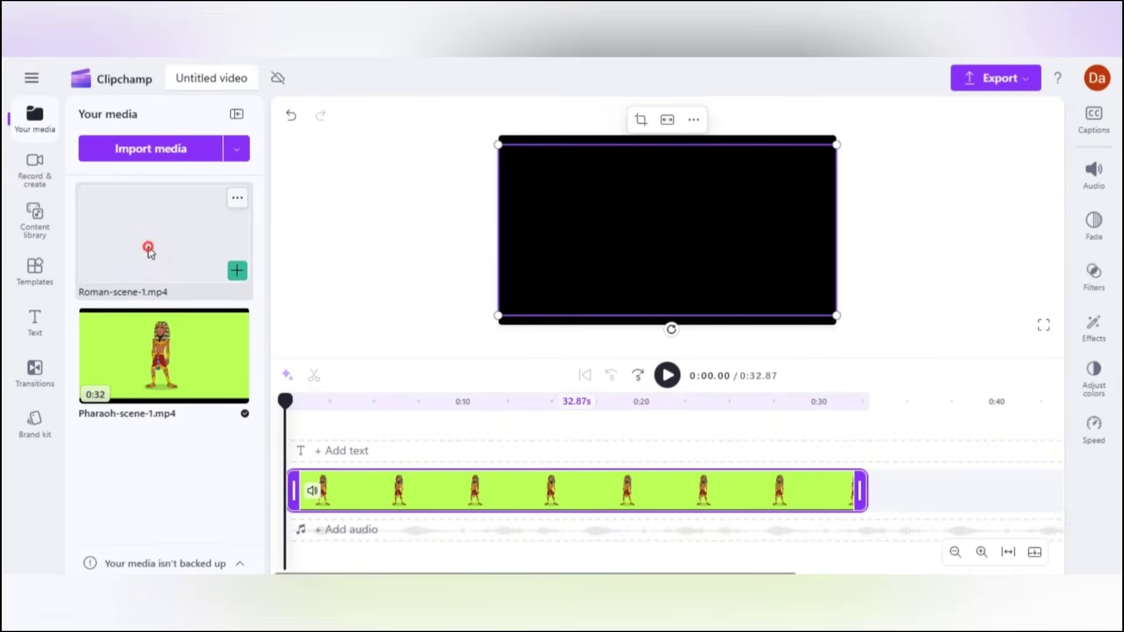
pyautogui.moveTo(164, 235); pyautogui.dragTo(326, 453)
# Apply the Green screen effect to Roman-scene-1.mp4 and shift the Roman King to the right in the frame
pyautogui.click(667, 375)
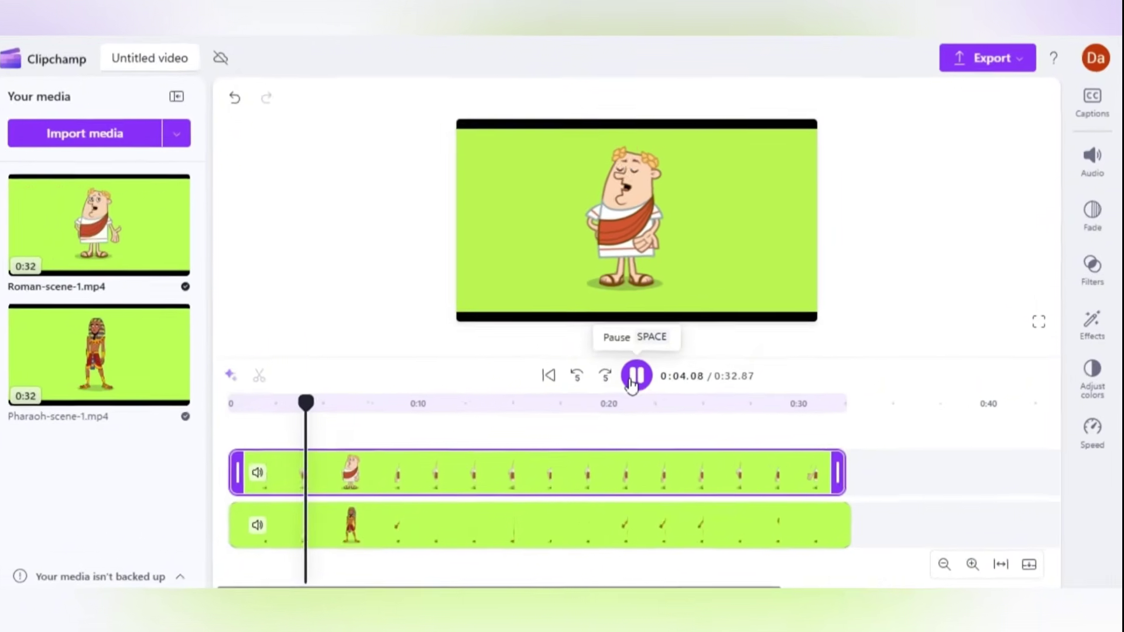
pyautogui.click(667, 375)
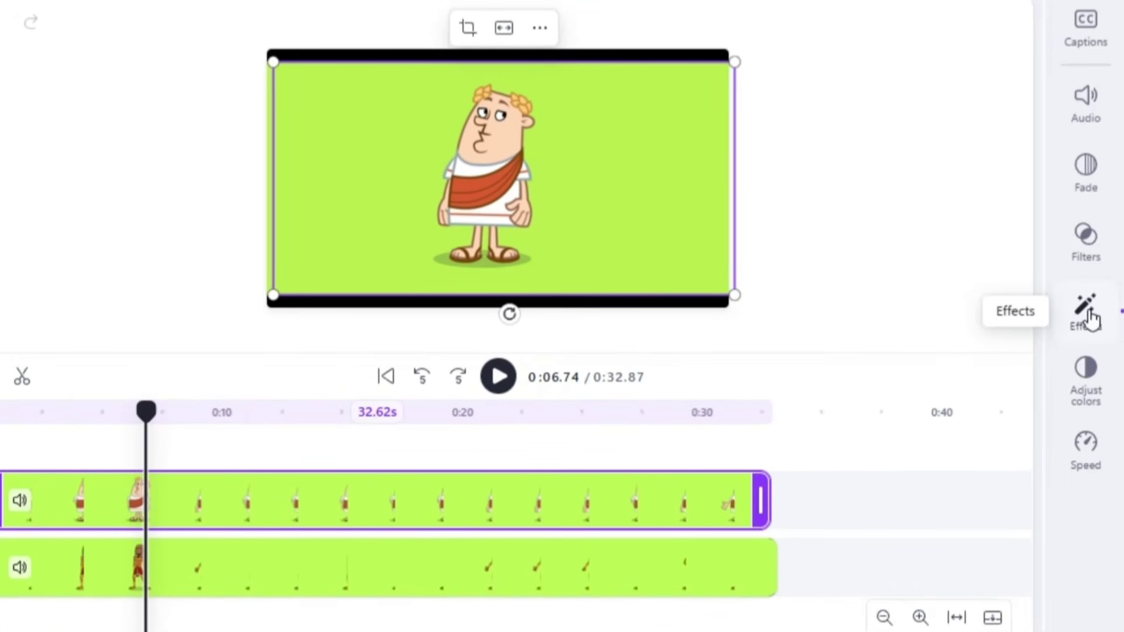
pyautogui.click(1089, 316)
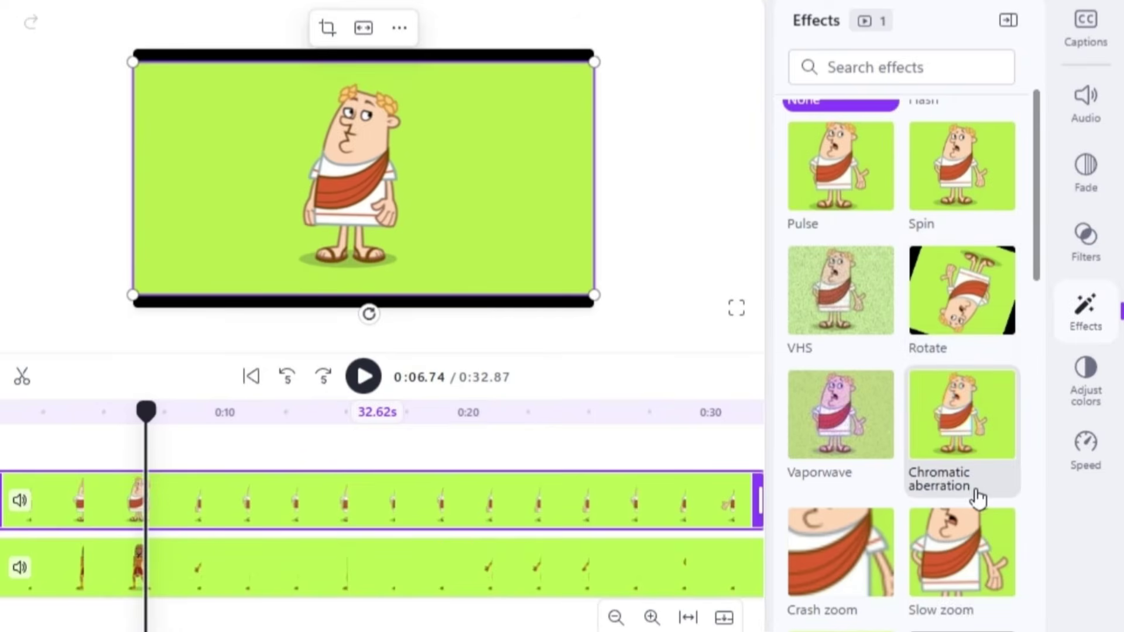
pyautogui.scroll(-4, 975, 495)
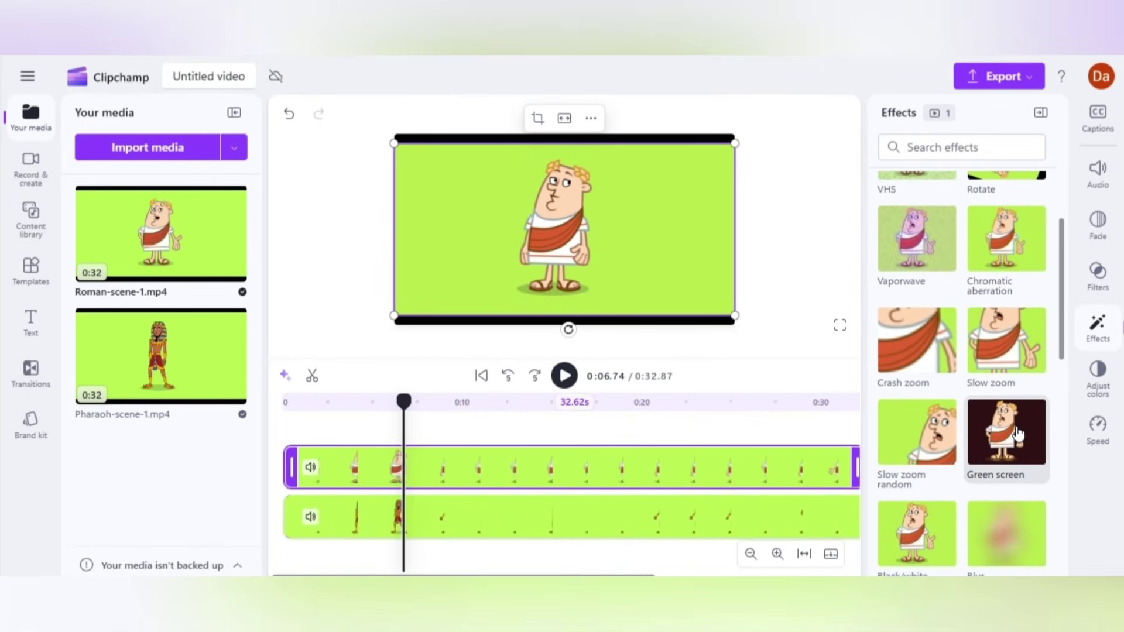
pyautogui.click(978, 454)
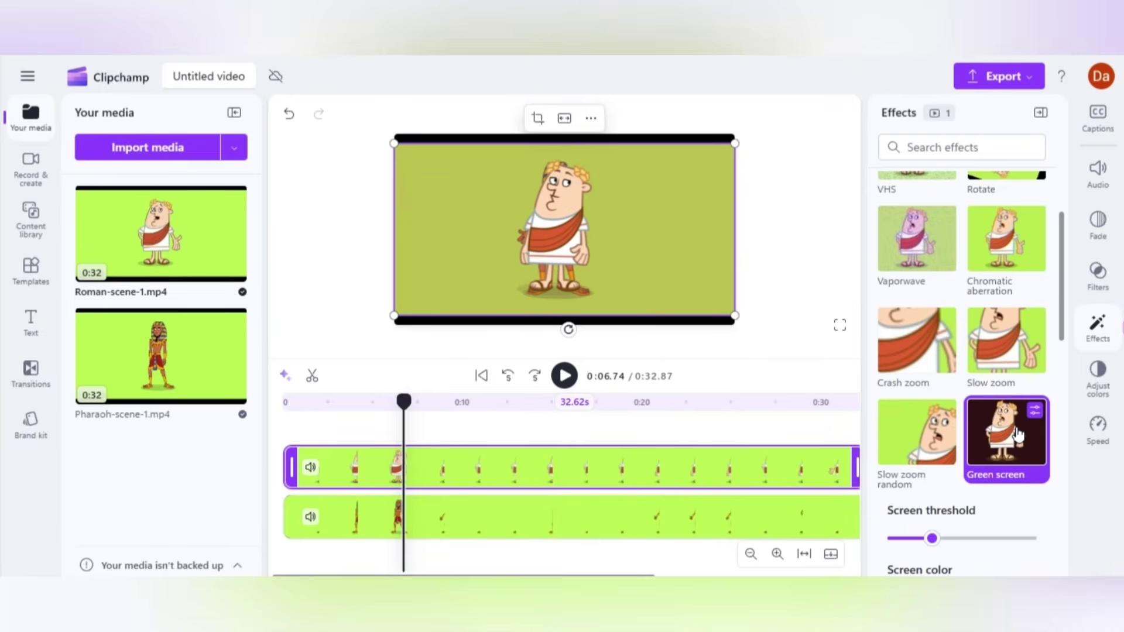
pyautogui.moveTo(585, 205); pyautogui.dragTo(636, 206)
# Apply the Green screen effect to Pharaoh-scene-1.mp4 and shift the Pharaoh to the left in the frame
pyautogui.click(443, 525)
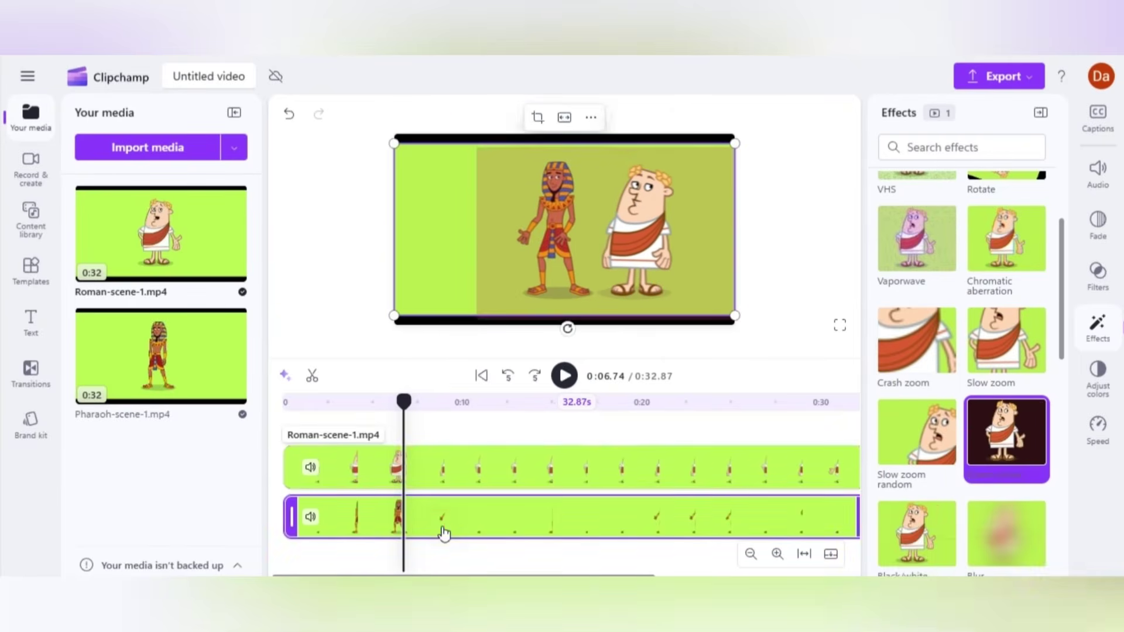
pyautogui.click(1017, 440)
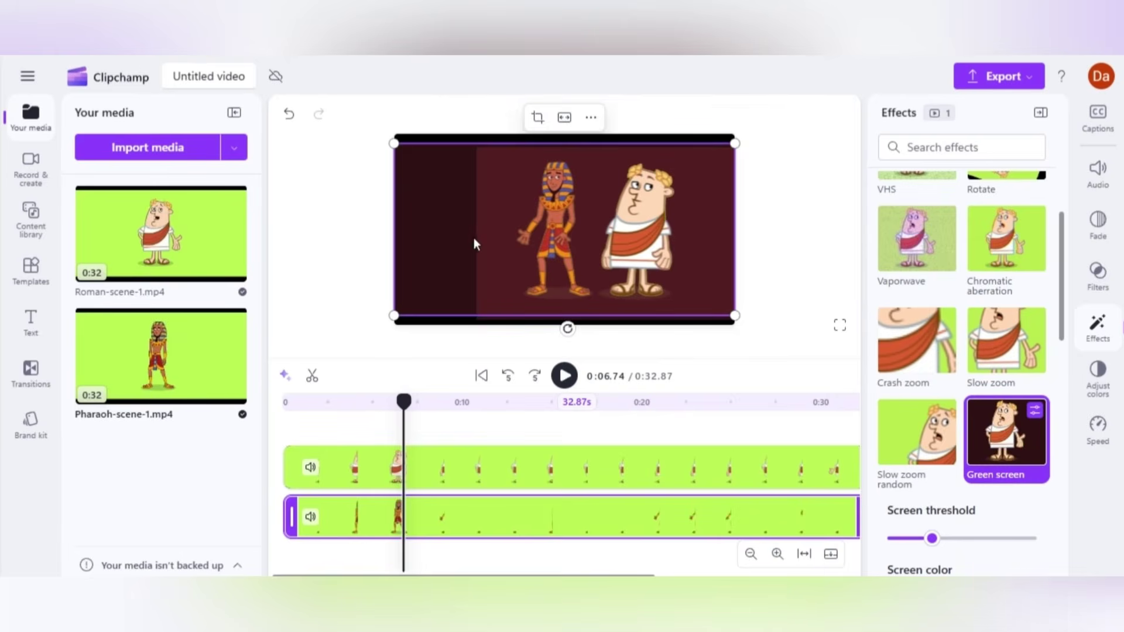
pyautogui.moveTo(446, 240); pyautogui.dragTo(418, 240)
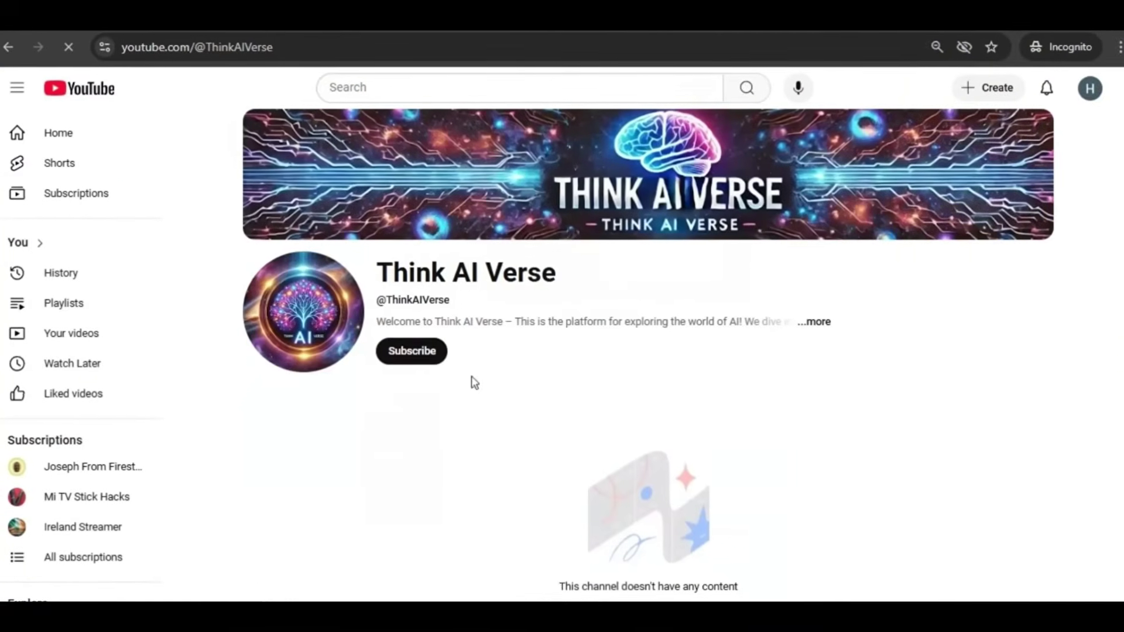
# Subscribe to the Think AI Verse channel on YouTube
pyautogui.click(423, 355)
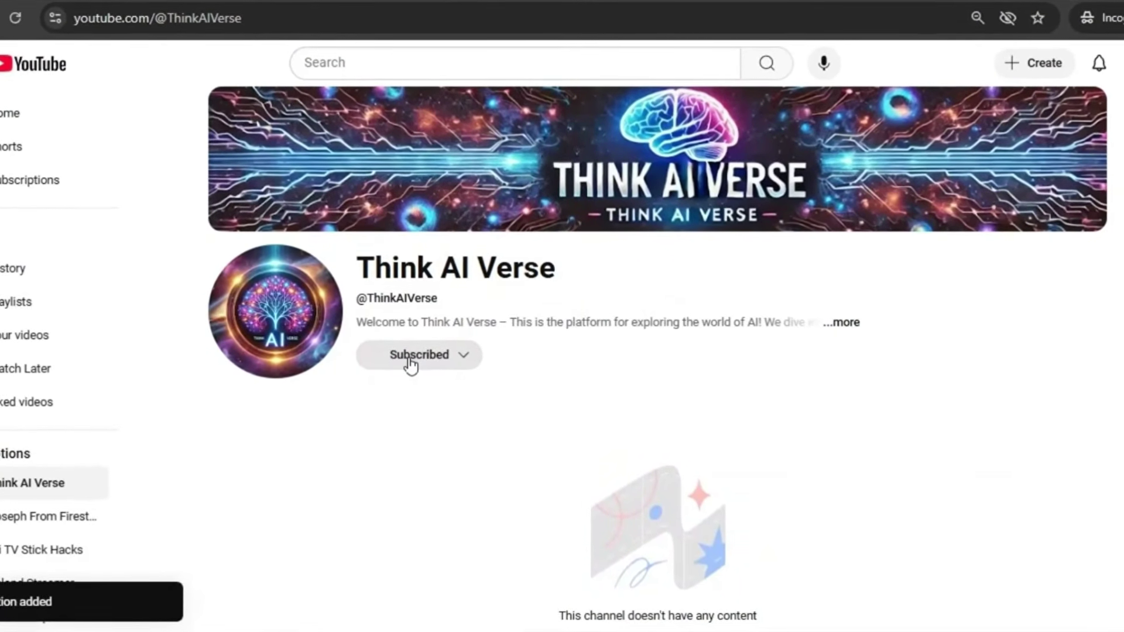